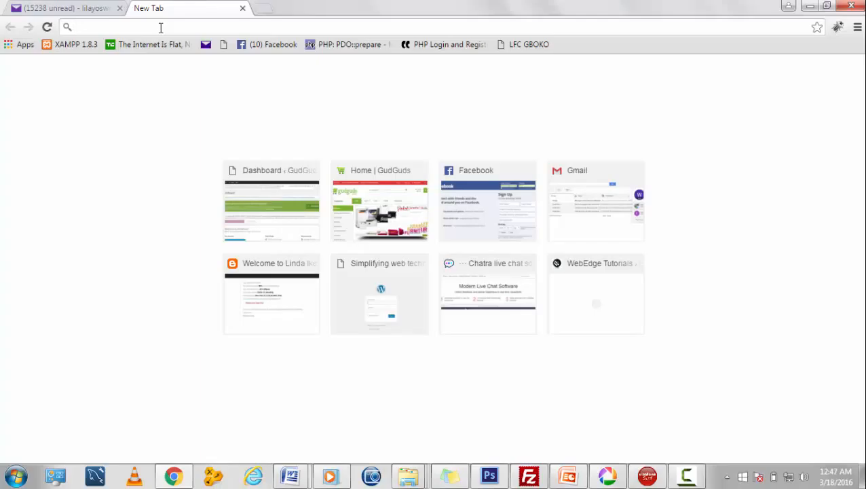
{"action": "type", "text": "wwww"}
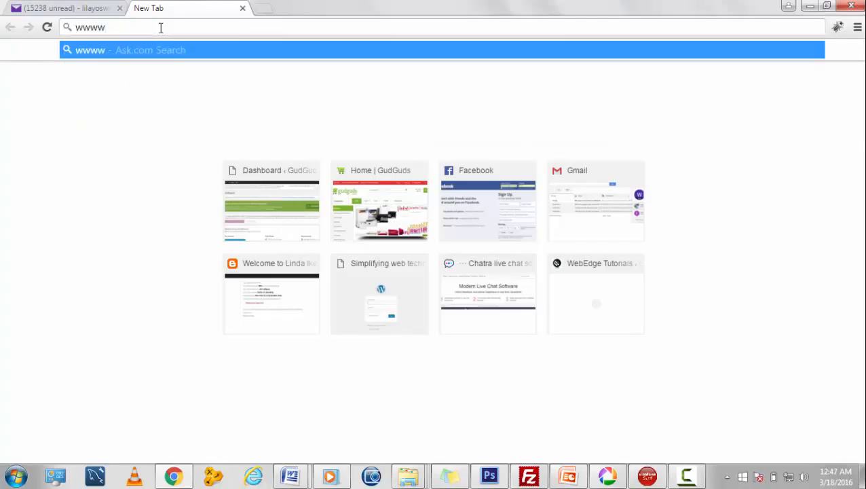
{"action": "key", "text": "BackSpace"}
{"action": "type", "text": ".themeforest.com"}
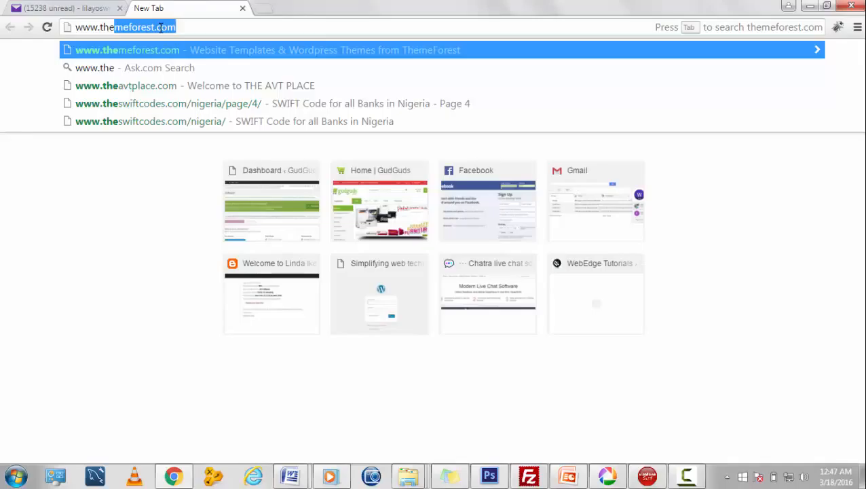
{"action": "key", "text": "Return"}
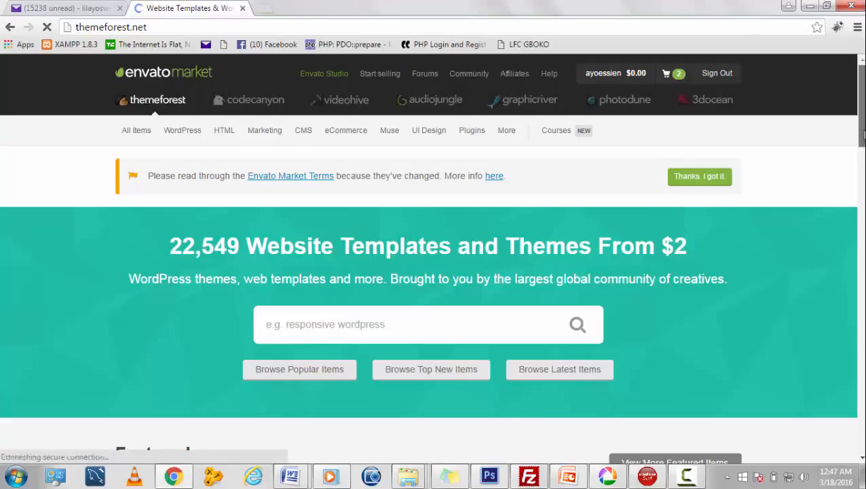
{"action": "left_click_drag", "start_coordinate": [864, 125], "coordinate": [864, 125]}
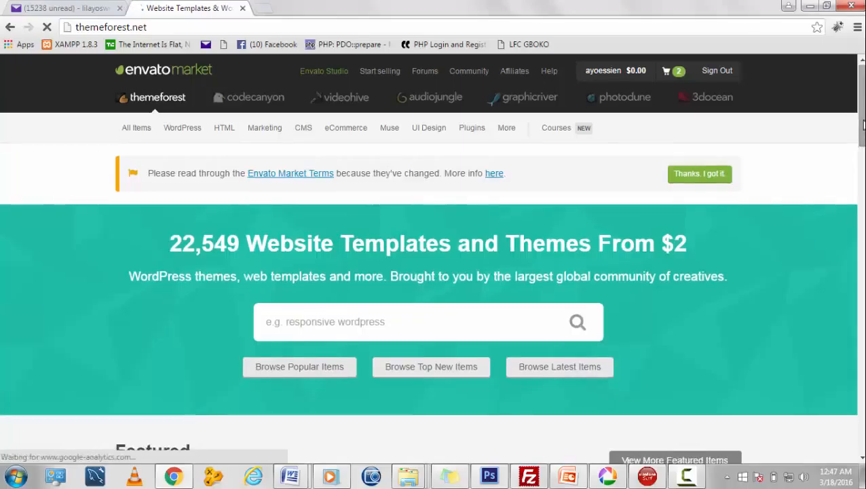
Search ThemeForest for "Betheme" using the suggested search term.
{"action": "left_click", "coordinate": [465, 337]}
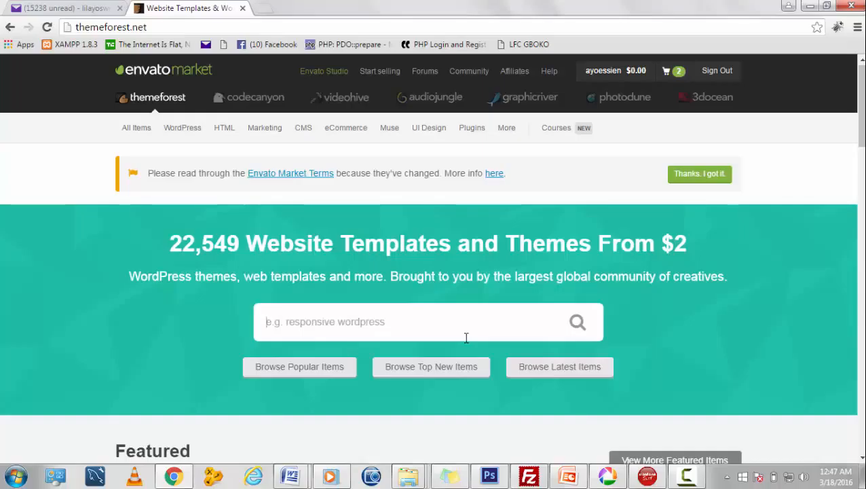
{"action": "left_click", "coordinate": [466, 337]}
{"action": "type", "text": "Be"}
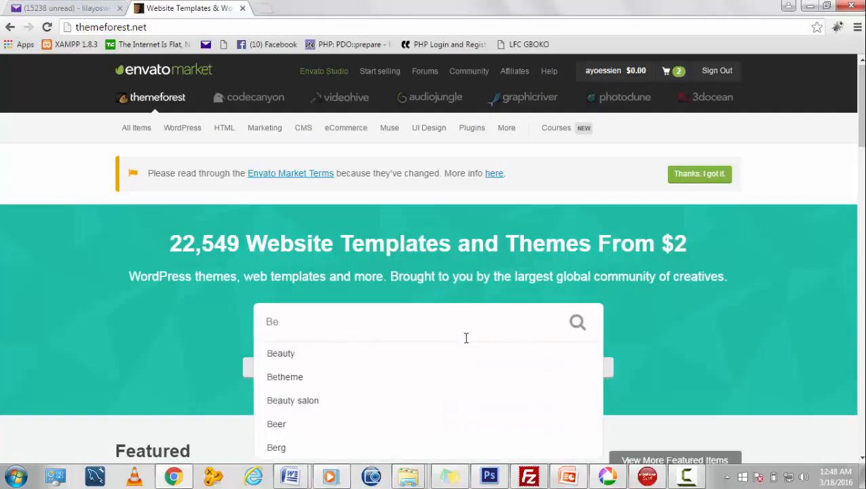
{"action": "left_click", "coordinate": [307, 377]}
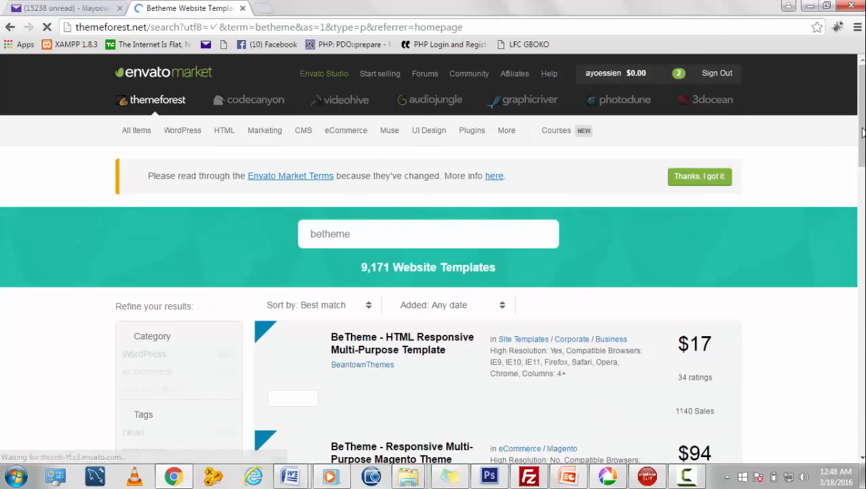
Look through the search results and open the BeTheme - Responsive Multi-Purpose WordPress Theme item by muffingroup.
{"action": "scroll", "coordinate": [862, 132], "scroll_direction": "down", "scroll_amount": 11}
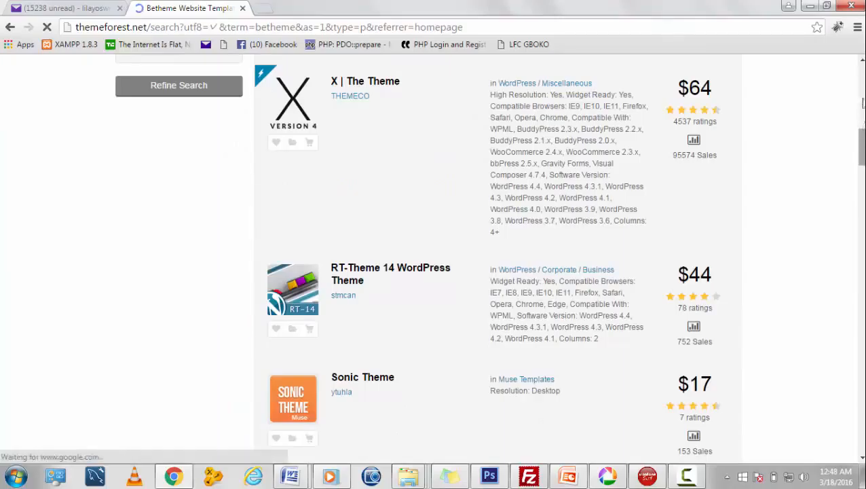
{"action": "left_click", "coordinate": [862, 65]}
{"action": "left_click", "coordinate": [862, 63]}
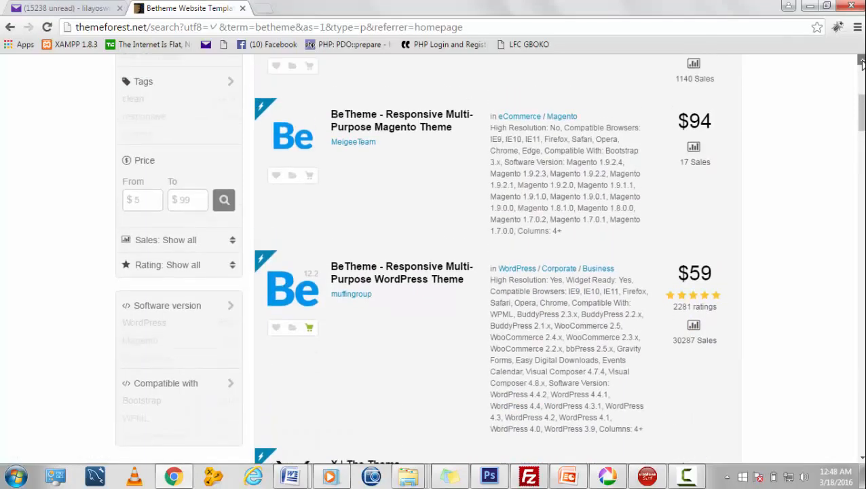
{"action": "left_click", "coordinate": [862, 64]}
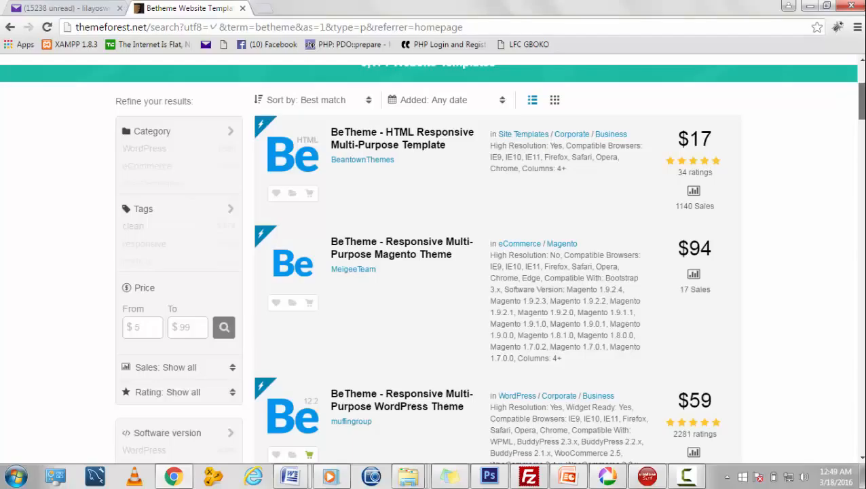
{"action": "scroll", "coordinate": [860, 101], "scroll_direction": "down", "scroll_amount": 1}
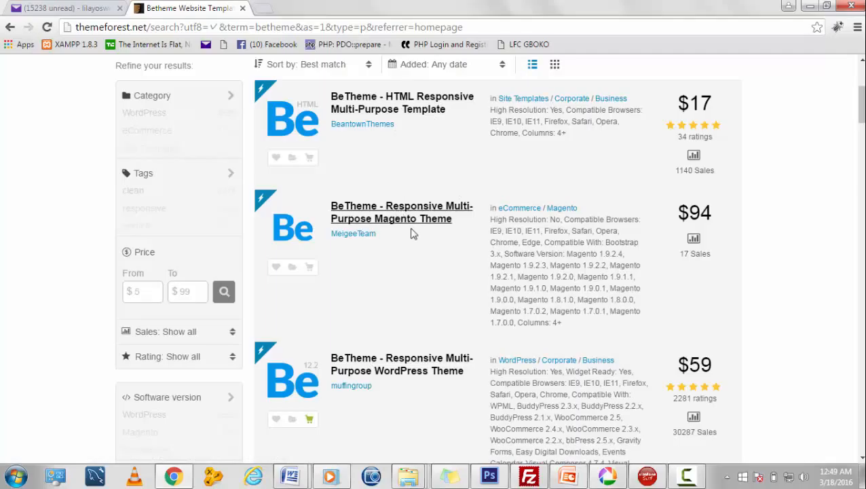
{"action": "left_click_drag", "start_coordinate": [864, 119], "coordinate": [862, 128]}
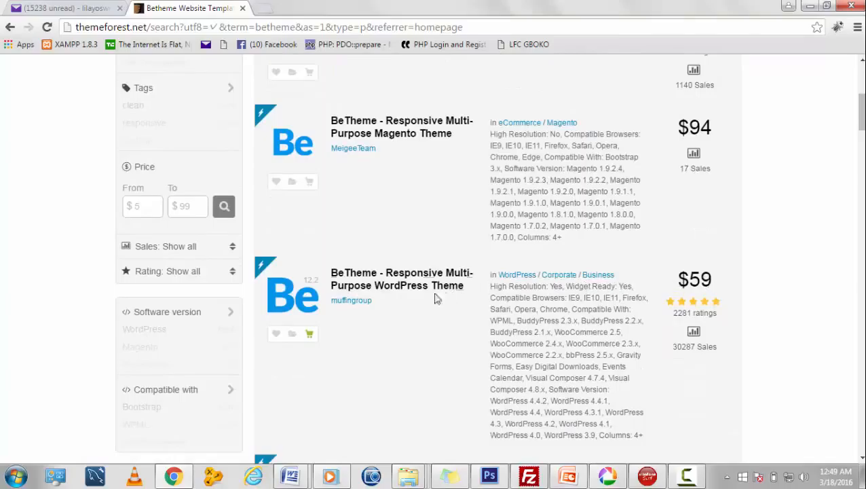
{"action": "left_click", "coordinate": [380, 288]}
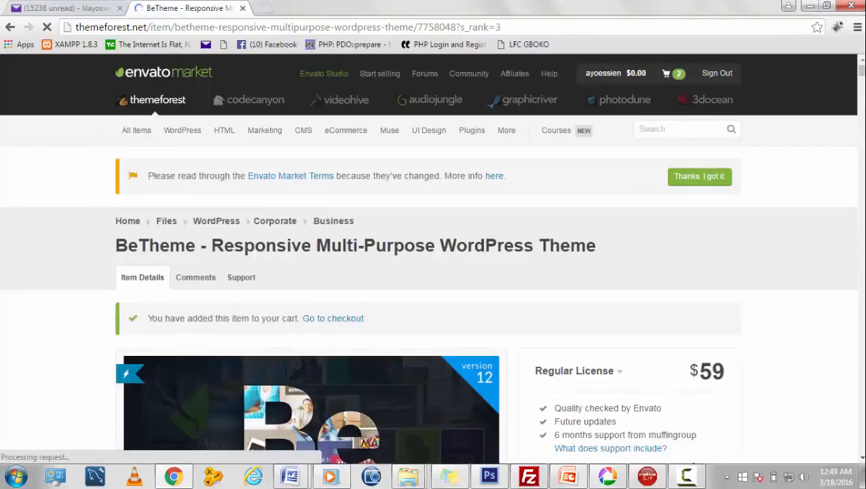
Open the BeTheme WordPress theme's live preview in a new browser tab.
{"action": "left_click", "coordinate": [861, 458]}
{"action": "left_click", "coordinate": [862, 459]}
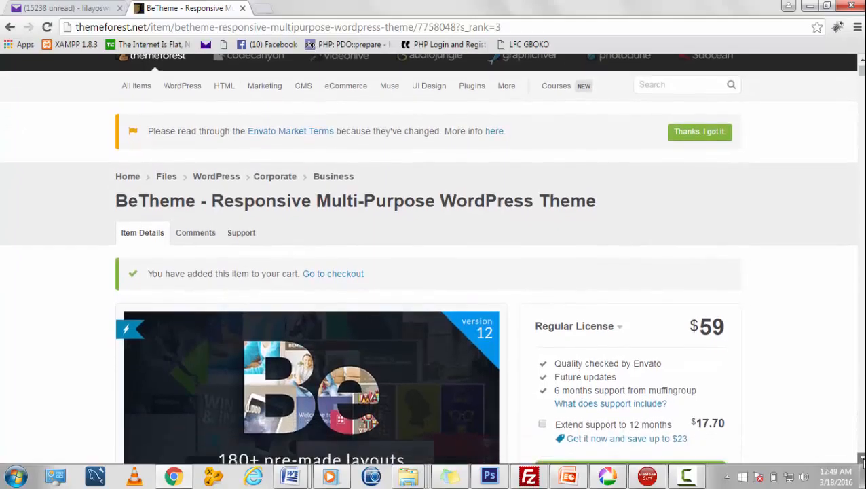
{"action": "left_click", "coordinate": [862, 459]}
{"action": "left_click", "coordinate": [862, 459]}
{"action": "left_click", "coordinate": [862, 459]}
{"action": "left_click", "coordinate": [862, 459]}
{"action": "left_click", "coordinate": [862, 459]}
{"action": "left_click", "coordinate": [862, 459]}
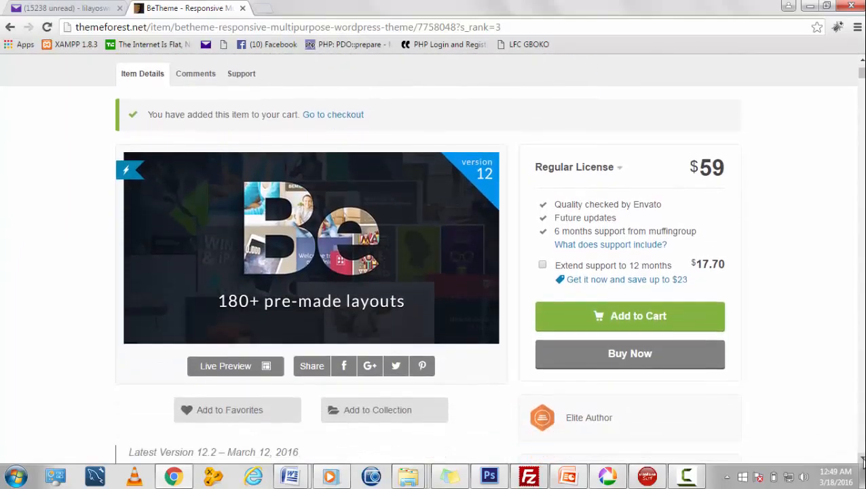
{"action": "right_click", "coordinate": [258, 373]}
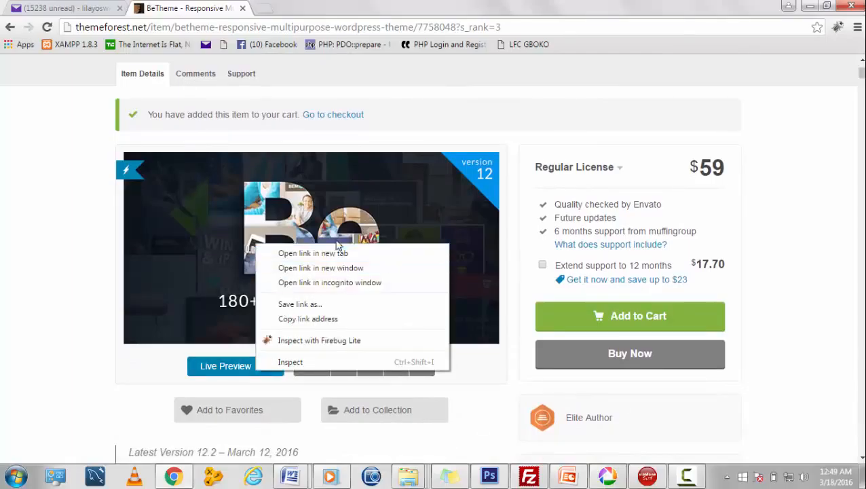
{"action": "left_click", "coordinate": [312, 253]}
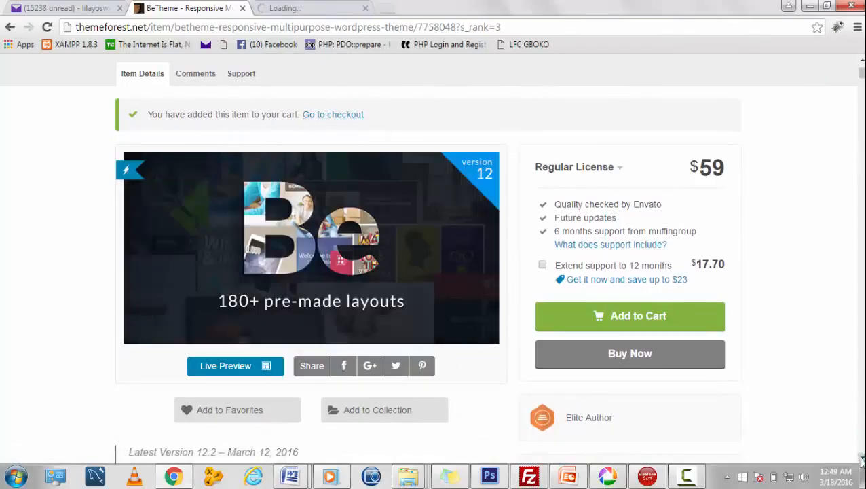
Review the BeTheme item description, from the version and author details through the new features to the pre-made layouts section.
{"action": "scroll", "coordinate": [860, 460], "scroll_direction": "down", "scroll_amount": 3}
{"action": "scroll", "coordinate": [861, 460], "scroll_direction": "down", "scroll_amount": 5}
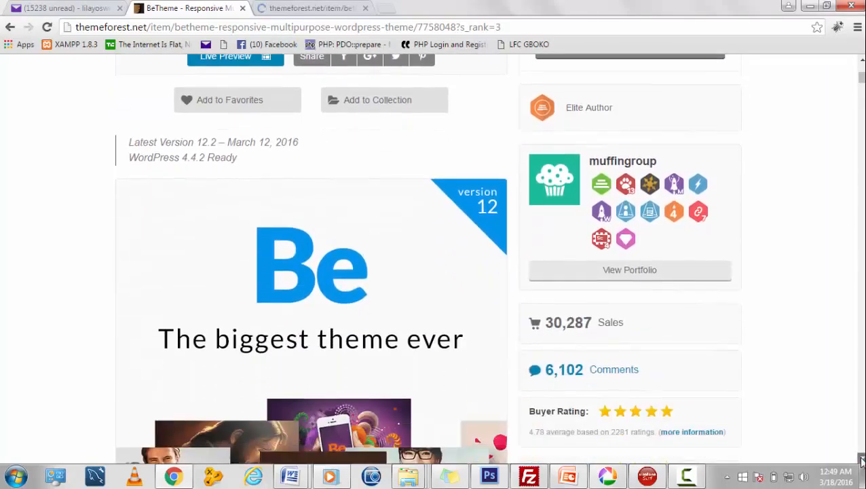
{"action": "scroll", "coordinate": [860, 459], "scroll_direction": "down", "scroll_amount": 8}
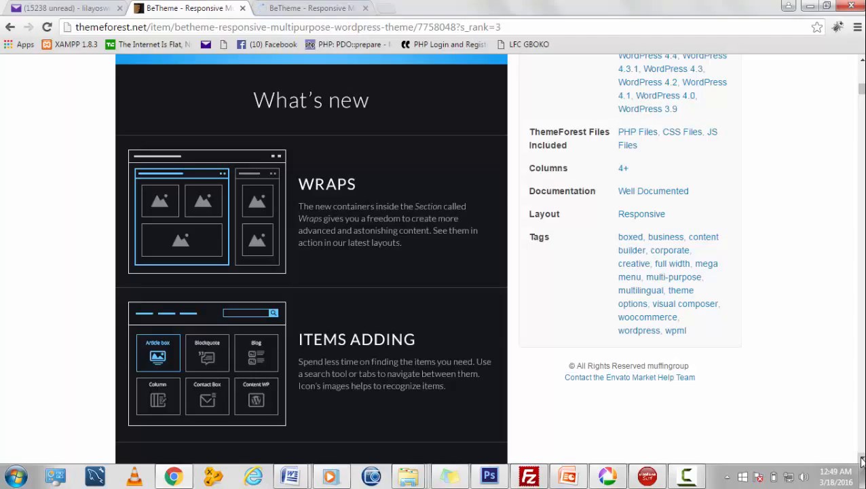
{"action": "scroll", "coordinate": [861, 460], "scroll_direction": "down", "scroll_amount": 3}
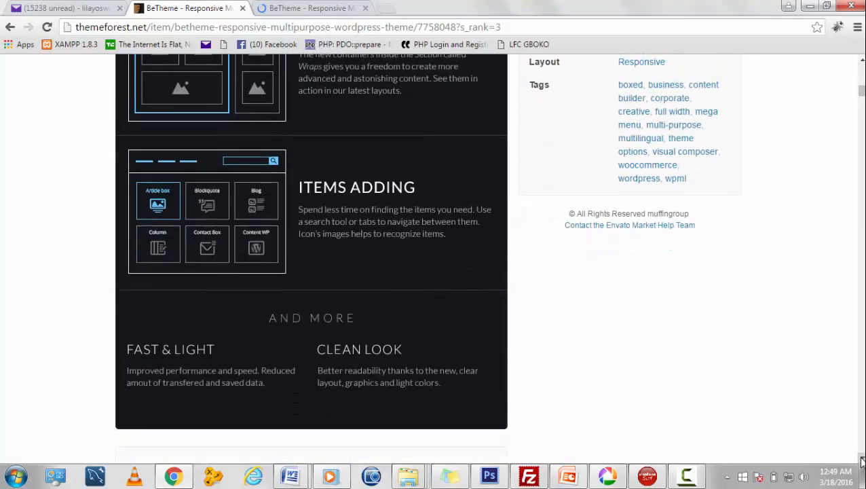
{"action": "scroll", "coordinate": [860, 459], "scroll_direction": "down", "scroll_amount": 5}
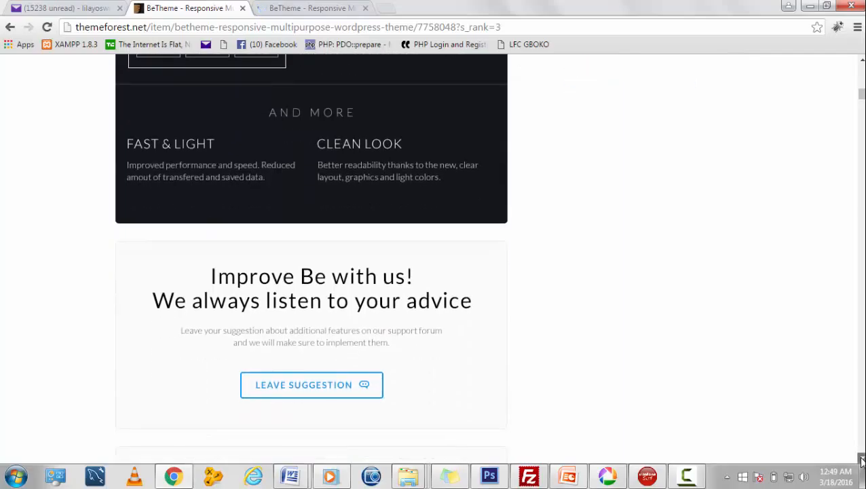
{"action": "scroll", "coordinate": [861, 459], "scroll_direction": "down", "scroll_amount": 1}
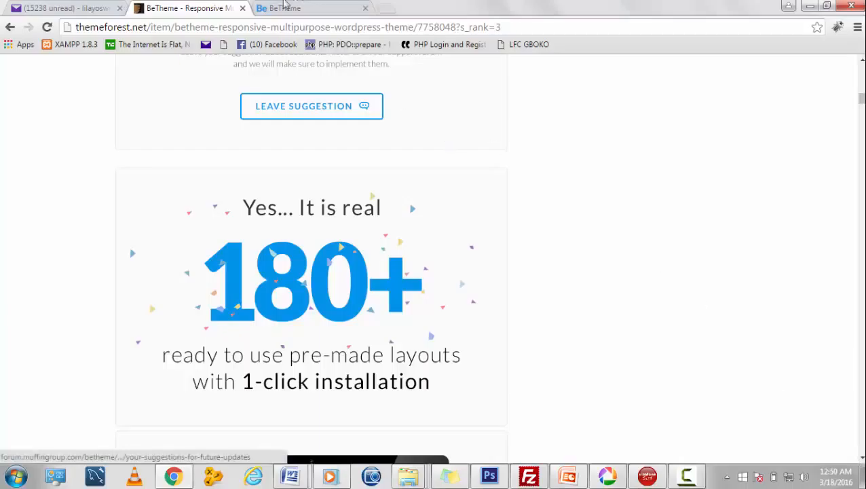
Switch to the BeTheme live preview page and let it load.
{"action": "left_click", "coordinate": [288, 7]}
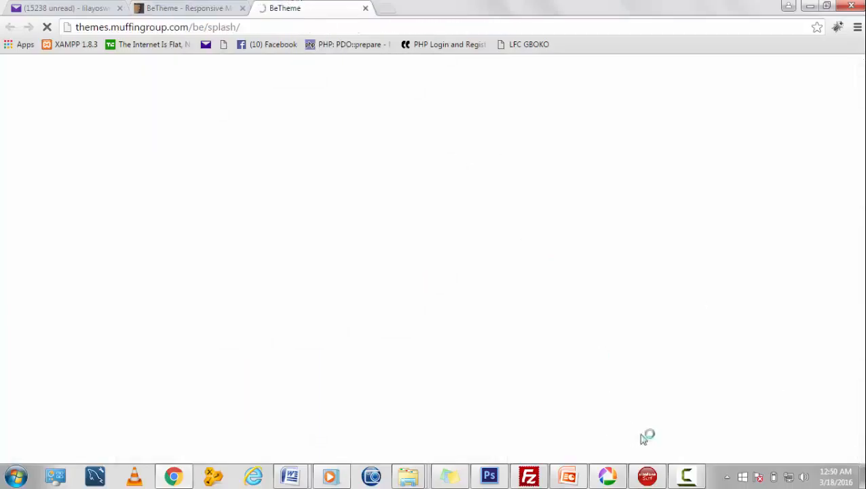
{"action": "left_click", "coordinate": [687, 473]}
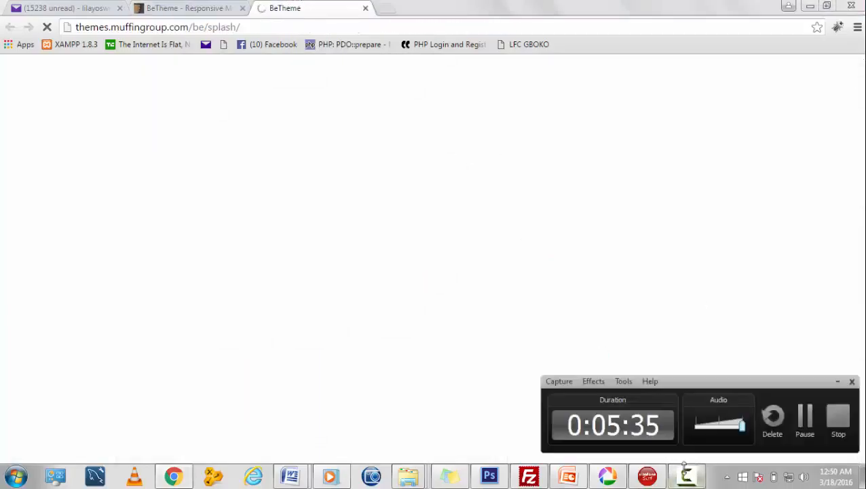
{"action": "left_click", "coordinate": [810, 419]}
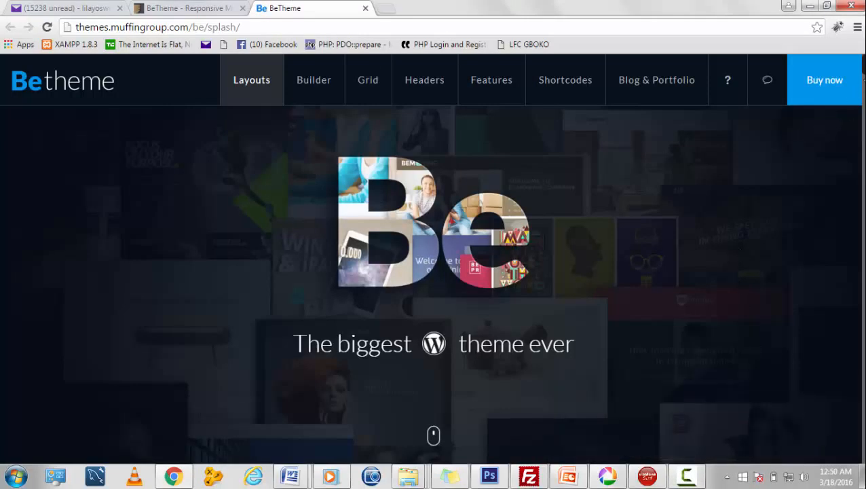
Browse the gallery of pre-made BeTheme layouts under the All category to examine the available site designs.
{"action": "scroll", "coordinate": [433, 271], "scroll_direction": "down", "scroll_amount": 4}
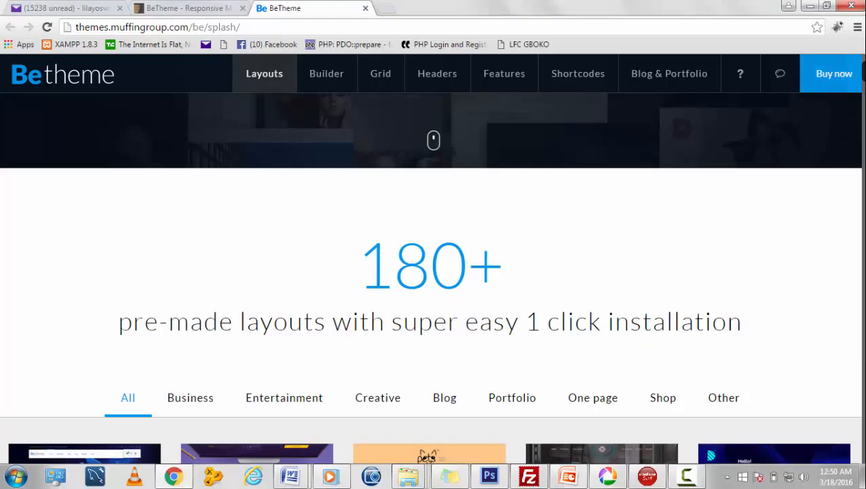
{"action": "scroll", "coordinate": [433, 278], "scroll_direction": "down", "scroll_amount": 8}
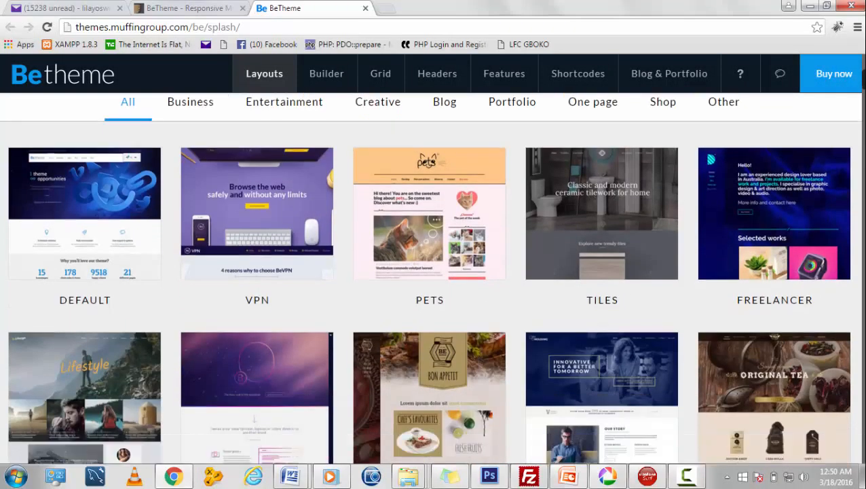
{"action": "scroll", "coordinate": [433, 278], "scroll_direction": "down", "scroll_amount": 1}
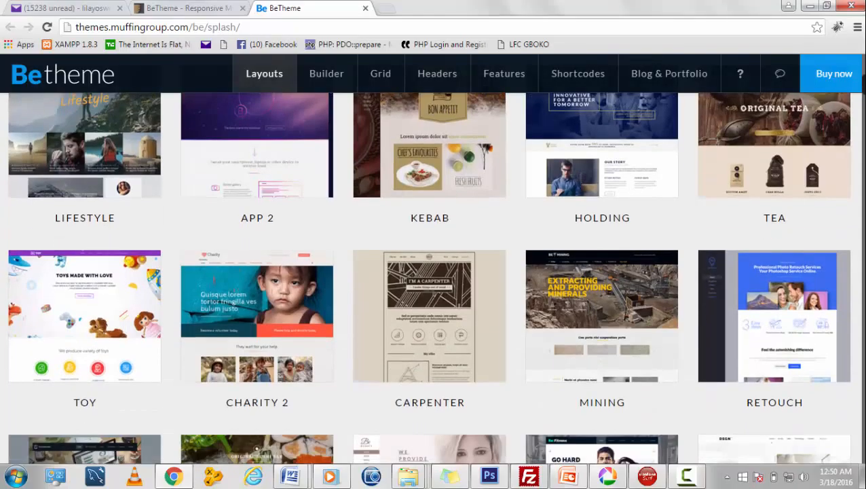
{"action": "scroll", "coordinate": [433, 278], "scroll_direction": "down", "scroll_amount": 1}
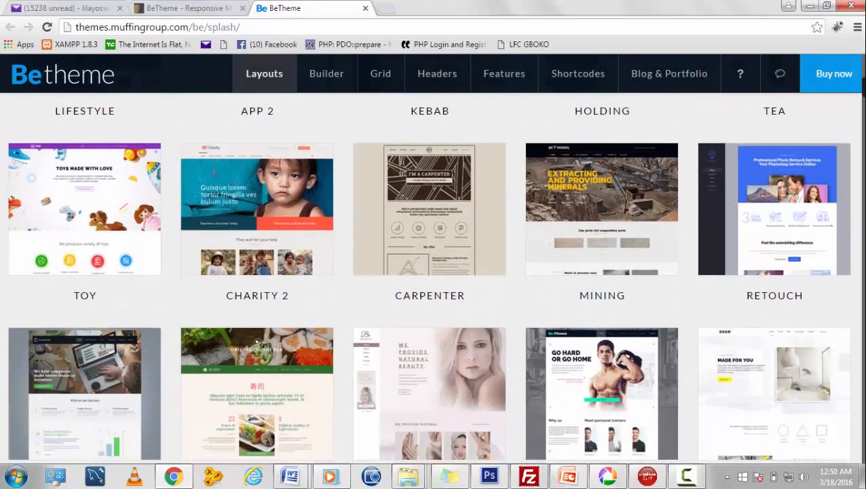
{"action": "mouse_move", "coordinate": [609, 267]}
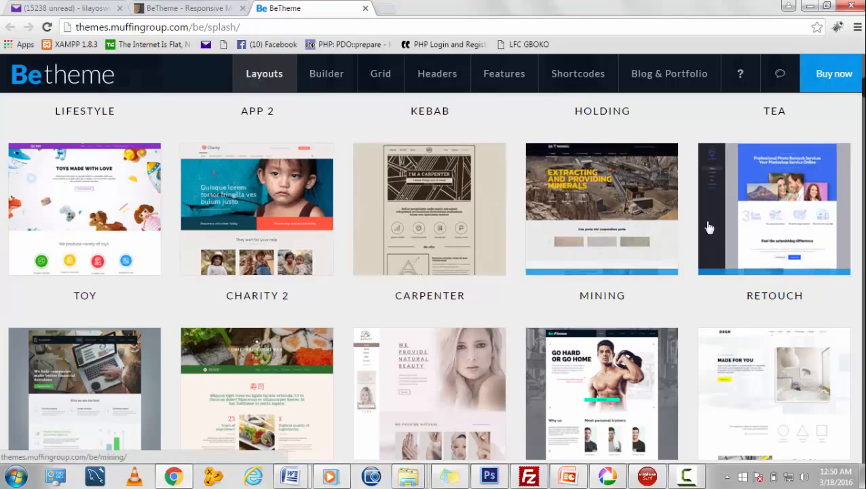
{"action": "mouse_move", "coordinate": [276, 252]}
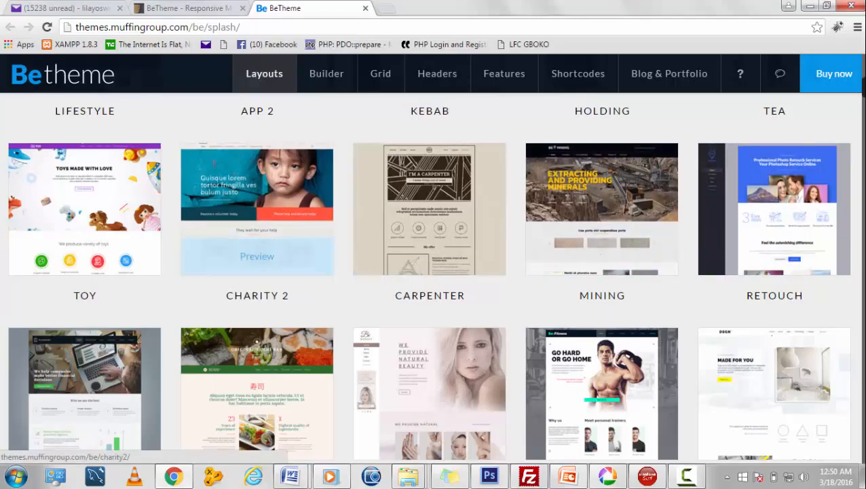
{"action": "mouse_move", "coordinate": [714, 241]}
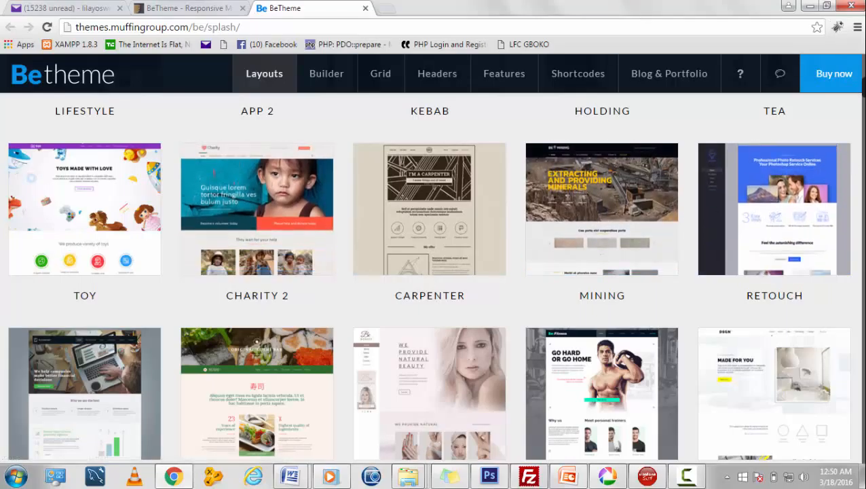
{"action": "scroll", "coordinate": [428, 277], "scroll_direction": "down", "scroll_amount": 15}
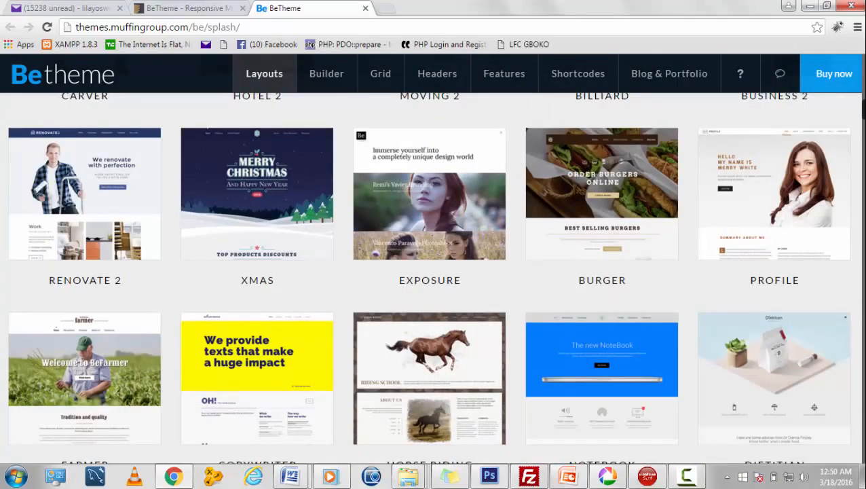
{"action": "scroll", "coordinate": [429, 278], "scroll_direction": "down", "scroll_amount": 3}
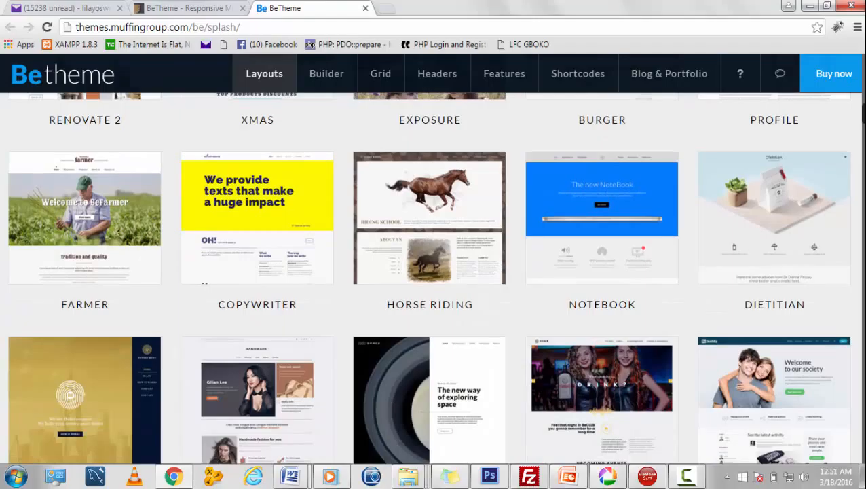
{"action": "scroll", "coordinate": [428, 278], "scroll_direction": "down", "scroll_amount": 7}
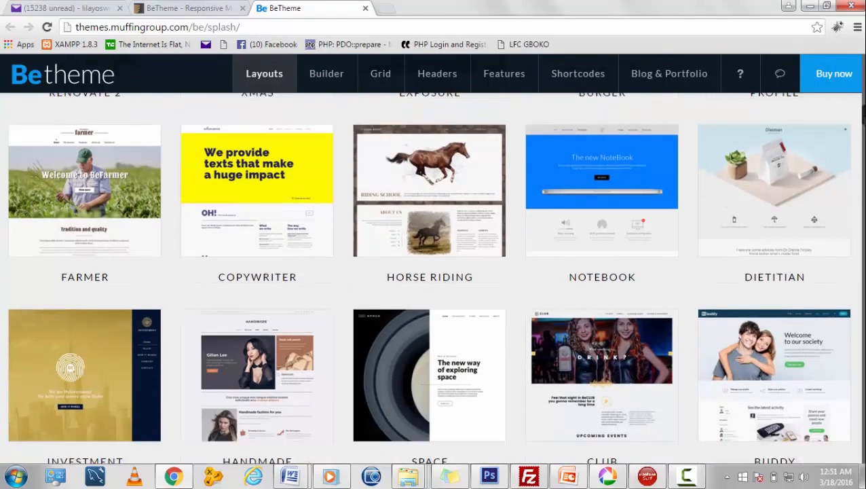
Continue through further rows of the pre-made layouts, examining designs such as Taxi, Builder, Library, Media and Dentist.
{"action": "scroll", "coordinate": [428, 278], "scroll_direction": "down", "scroll_amount": 6}
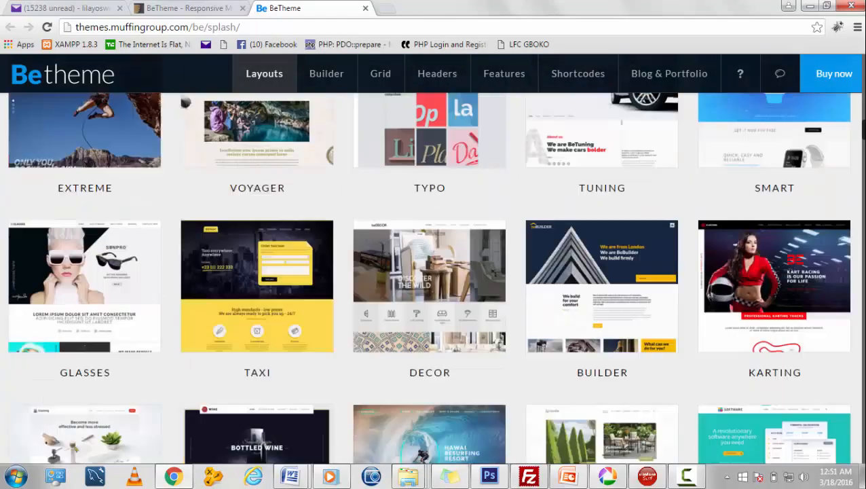
{"action": "scroll", "coordinate": [428, 279], "scroll_direction": "down", "scroll_amount": 7}
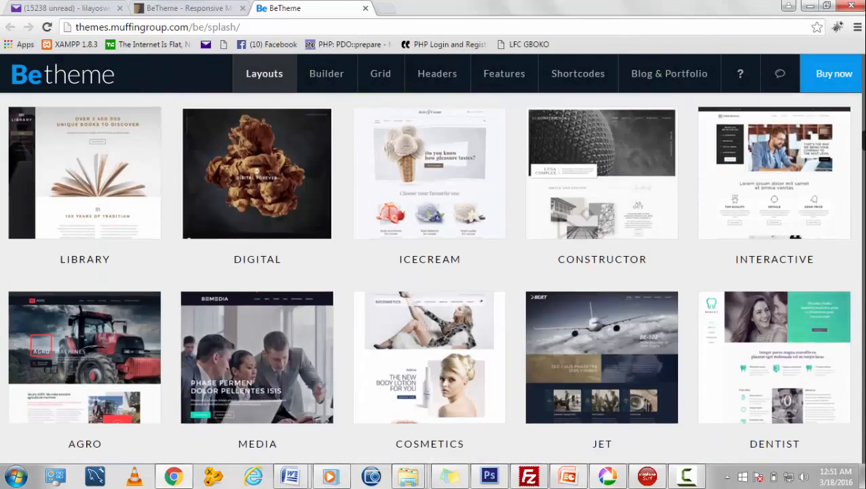
{"action": "scroll", "coordinate": [428, 278], "scroll_direction": "down", "scroll_amount": 1}
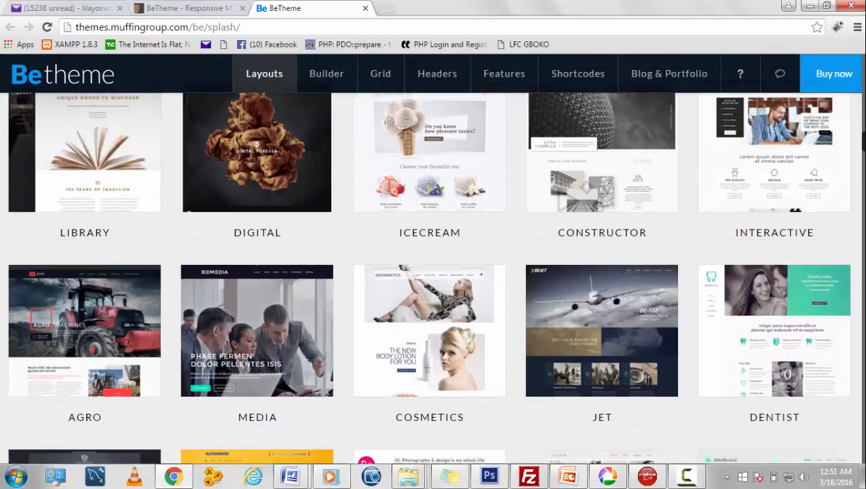
{"action": "mouse_move", "coordinate": [277, 325]}
{"action": "left_click_drag", "start_coordinate": [864, 141], "coordinate": [864, 95]}
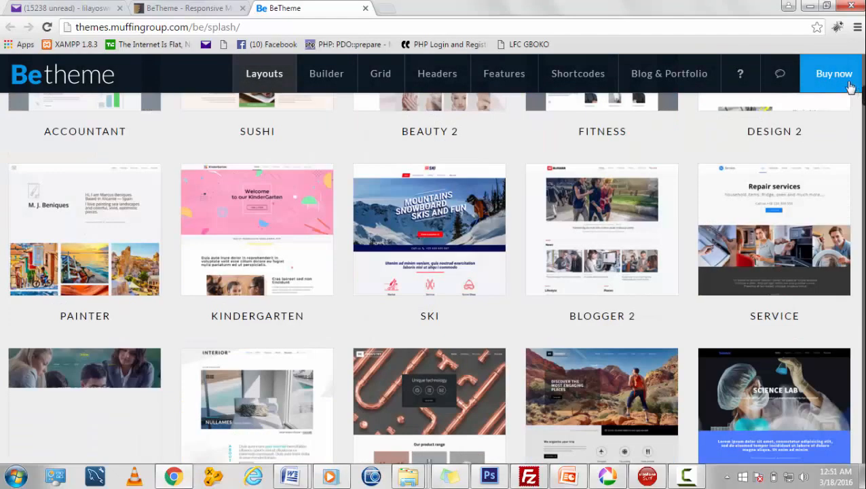
Open BeTheme's ThemeForest purchase page from the live preview and dismiss the WhatsApp notification.
{"action": "left_click", "coordinate": [845, 83]}
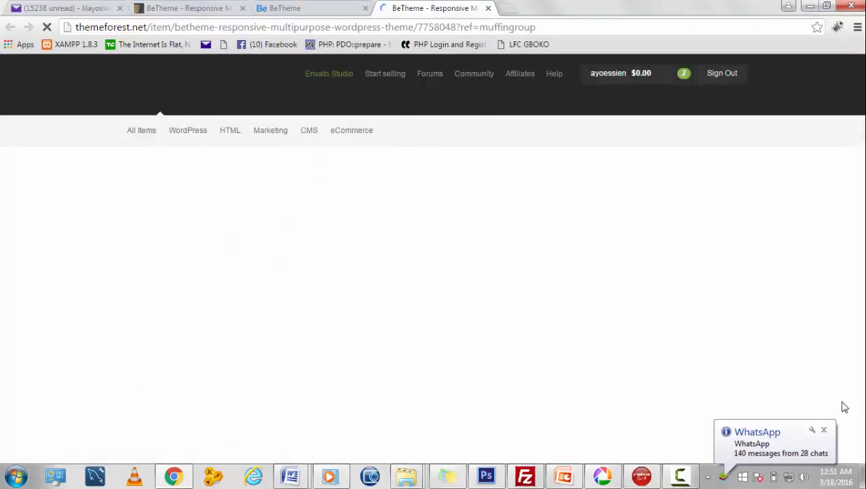
{"action": "left_click", "coordinate": [826, 432]}
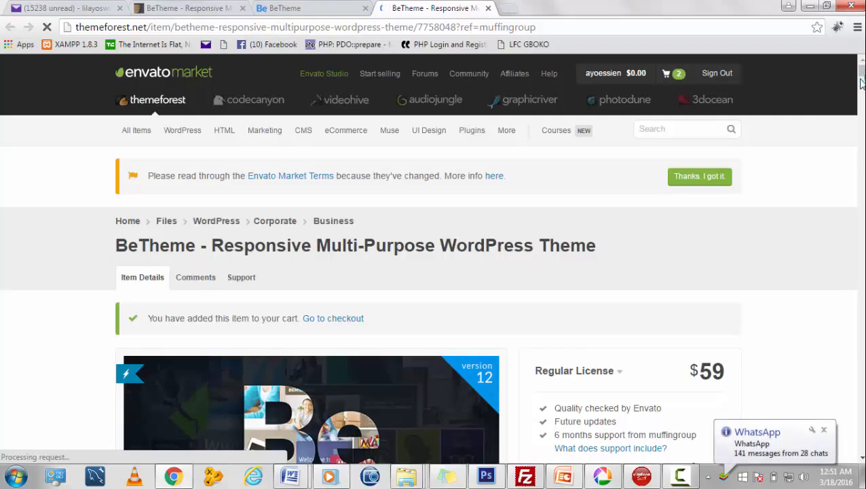
{"action": "left_click", "coordinate": [824, 430]}
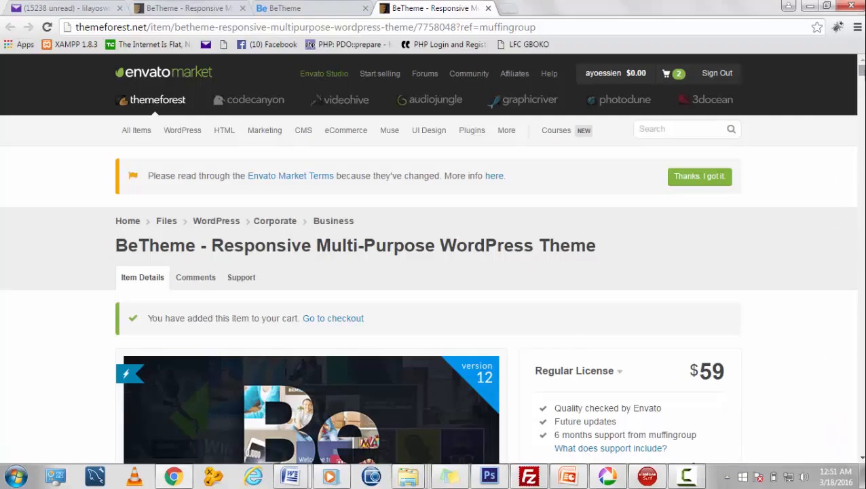
Add BeTheme with the Regular License to the cart and proceed to the shopping cart.
{"action": "scroll", "coordinate": [433, 258], "scroll_direction": "down", "scroll_amount": 5}
{"action": "scroll", "coordinate": [433, 258], "scroll_direction": "down", "scroll_amount": 15}
{"action": "scroll", "coordinate": [433, 258], "scroll_direction": "up", "scroll_amount": 20}
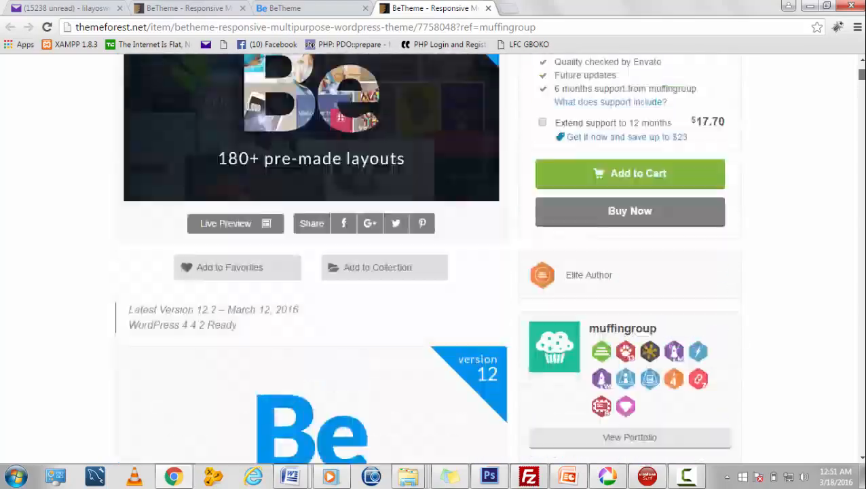
{"action": "scroll", "coordinate": [433, 258], "scroll_direction": "down", "scroll_amount": 5}
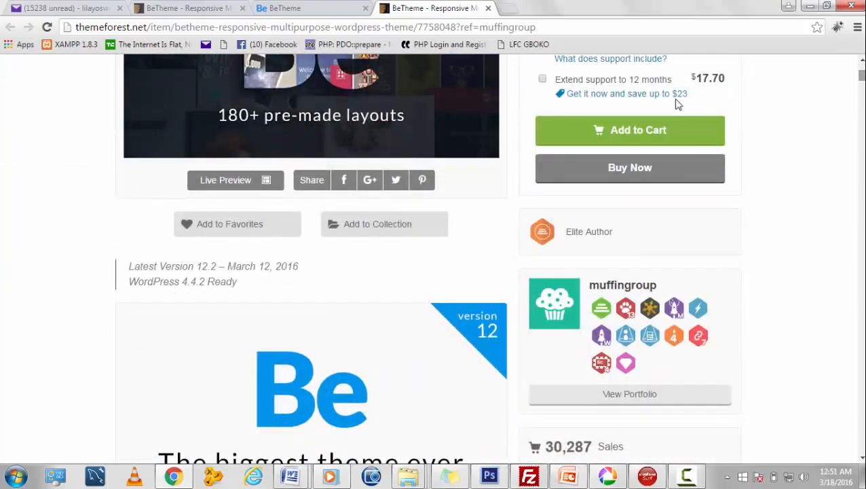
{"action": "left_click", "coordinate": [654, 133]}
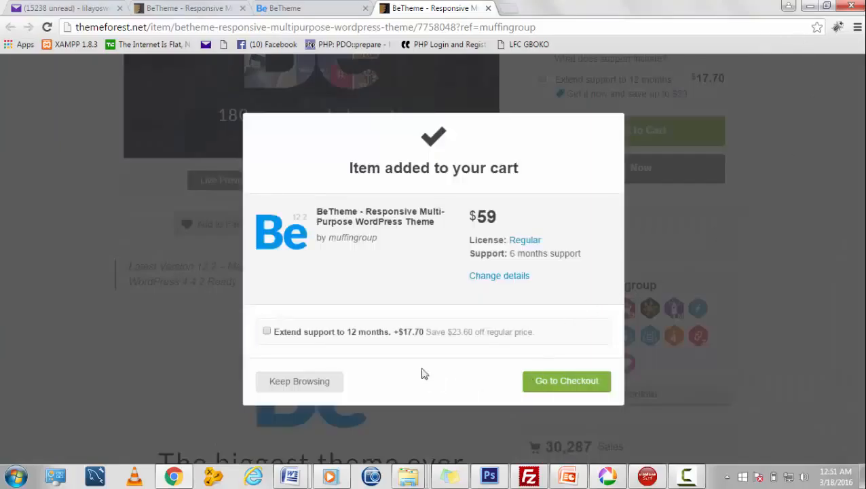
{"action": "left_click", "coordinate": [552, 392]}
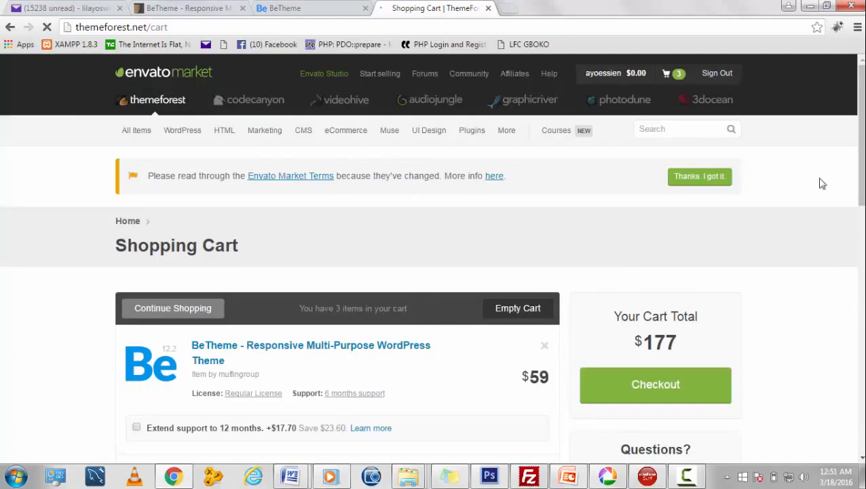
Review the themes and total in the shopping cart, and proceed to checkout.
{"action": "scroll", "coordinate": [861, 182], "scroll_direction": "down", "scroll_amount": 1}
{"action": "left_click_drag", "start_coordinate": [862, 180], "coordinate": [863, 150]}
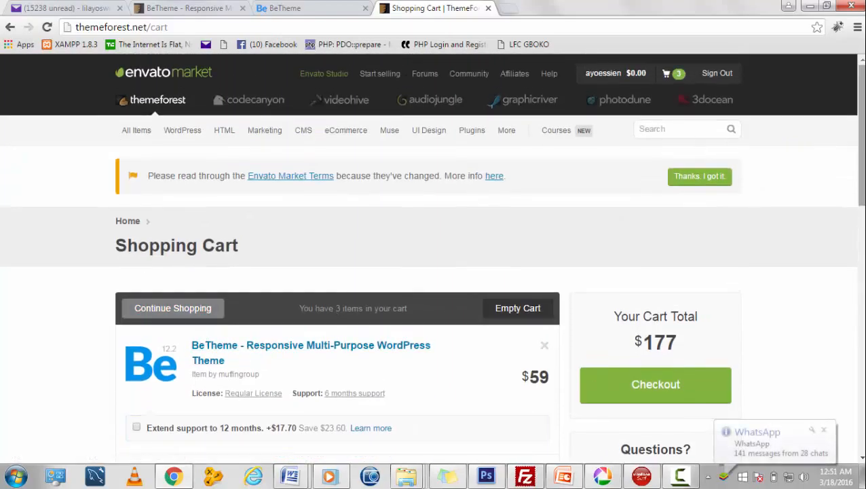
{"action": "scroll", "coordinate": [434, 258], "scroll_direction": "down", "scroll_amount": 4}
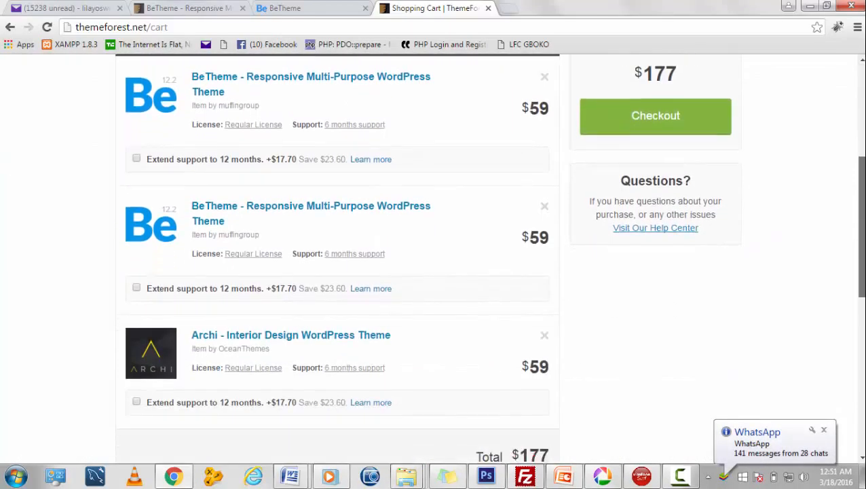
{"action": "scroll", "coordinate": [433, 258], "scroll_direction": "down", "scroll_amount": 4}
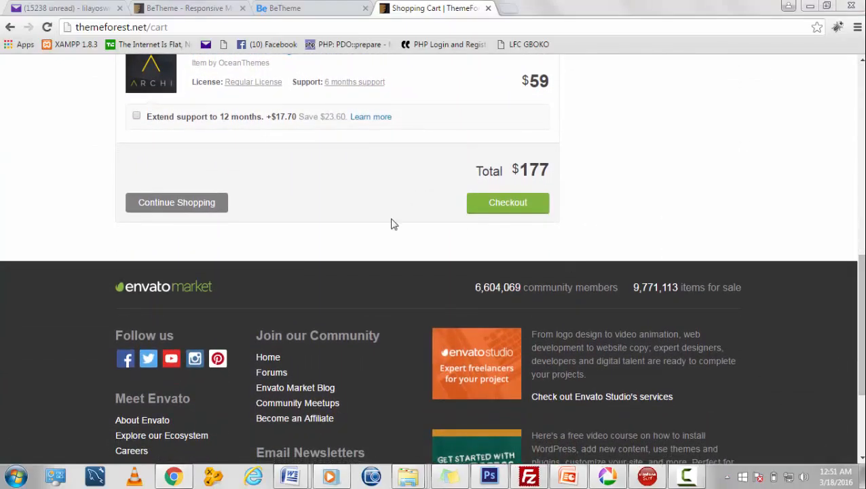
{"action": "left_click_drag", "start_coordinate": [862, 358], "coordinate": [864, 294]}
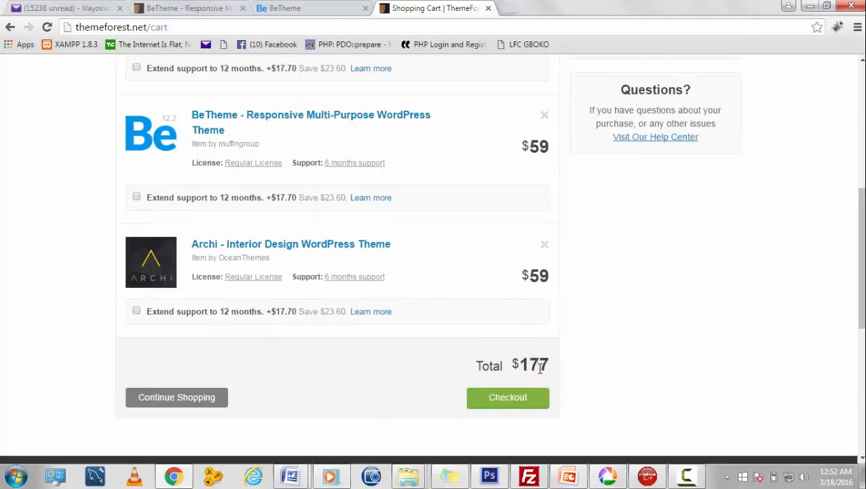
{"action": "left_click", "coordinate": [497, 400]}
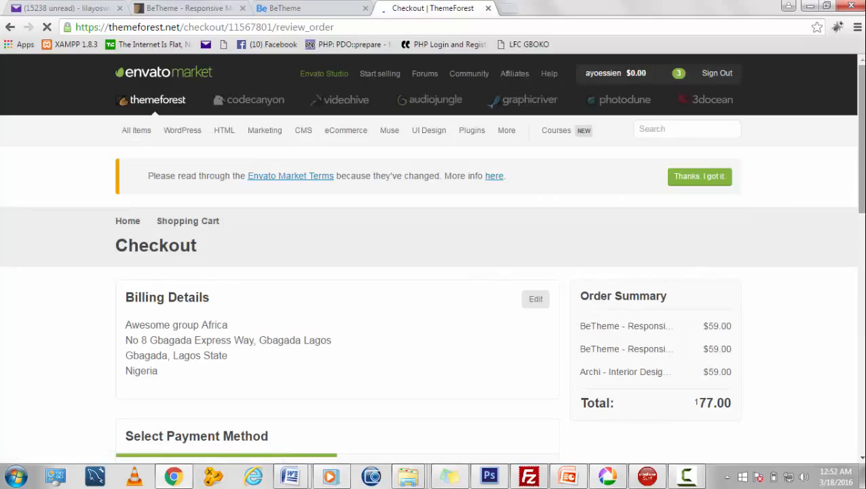
Examine the checkout page's billing details, PayPal and Envato Credit payment methods, and order summary, dismissing the BBM notification.
{"action": "scroll", "coordinate": [432, 258], "scroll_direction": "down", "scroll_amount": 3}
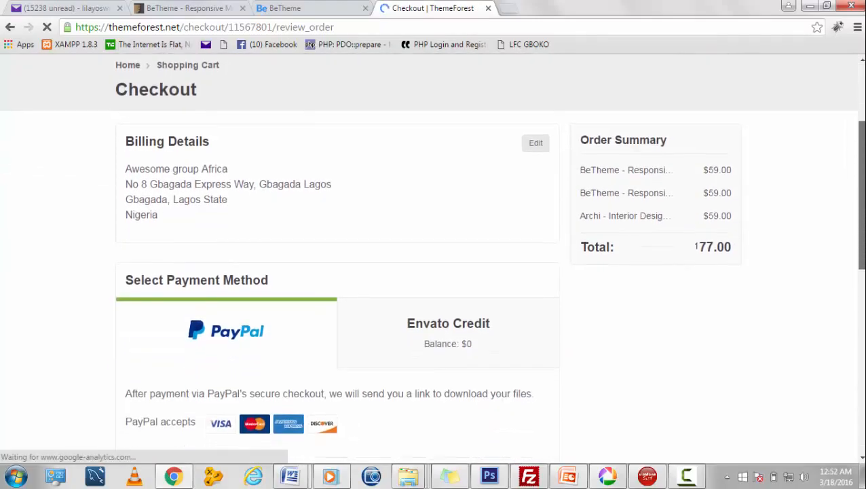
{"action": "scroll", "coordinate": [217, 298], "scroll_direction": "down", "scroll_amount": 1}
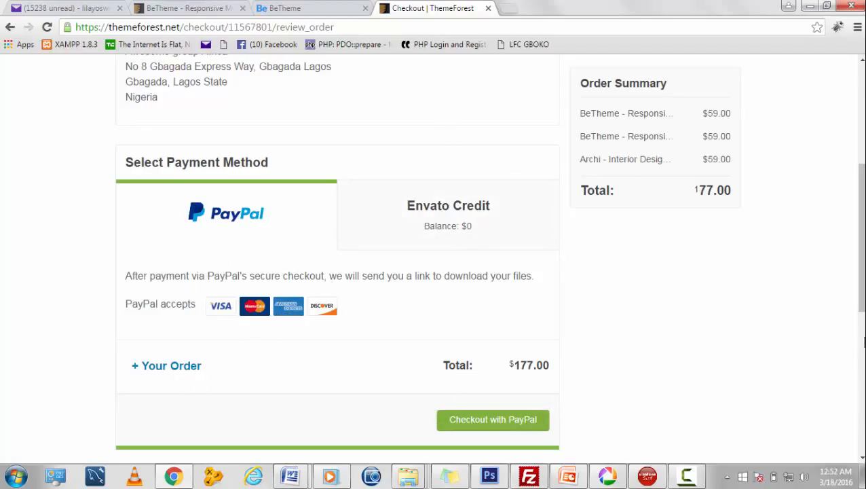
{"action": "scroll", "coordinate": [863, 348], "scroll_direction": "down", "scroll_amount": 3}
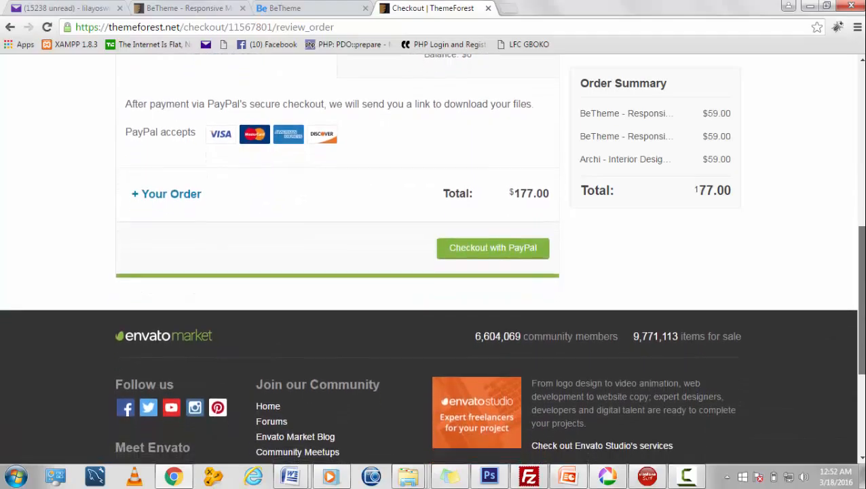
{"action": "scroll", "coordinate": [435, 258], "scroll_direction": "up", "scroll_amount": 2}
{"action": "scroll", "coordinate": [600, 299], "scroll_direction": "up", "scroll_amount": 1}
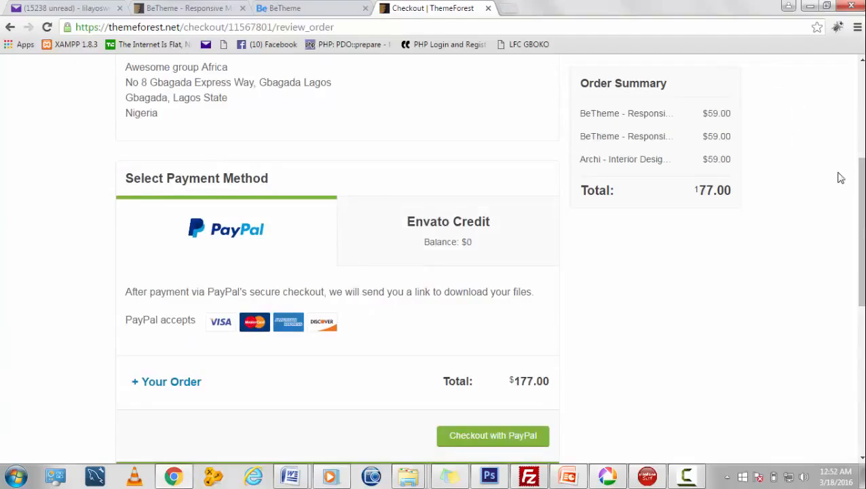
{"action": "left_click_drag", "start_coordinate": [862, 221], "coordinate": [861, 252]}
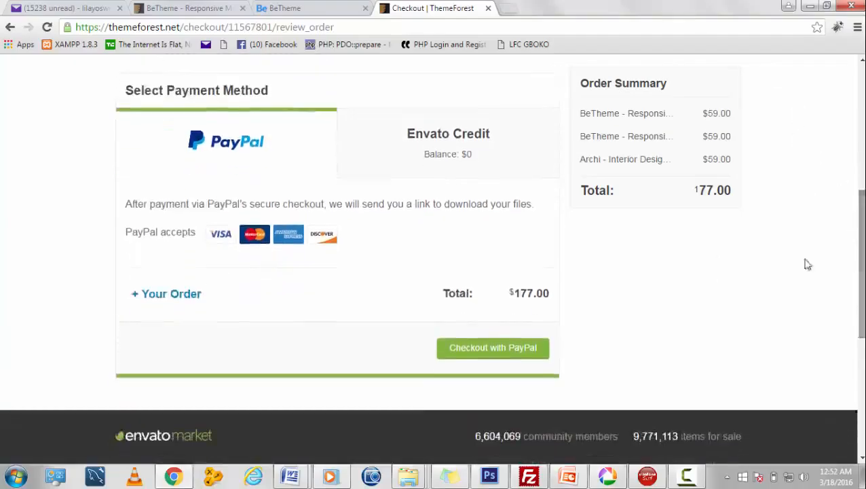
{"action": "scroll", "coordinate": [432, 264], "scroll_direction": "down", "scroll_amount": 1}
{"action": "scroll", "coordinate": [431, 264], "scroll_direction": "up", "scroll_amount": 4}
{"action": "scroll", "coordinate": [569, 252], "scroll_direction": "down", "scroll_amount": 3}
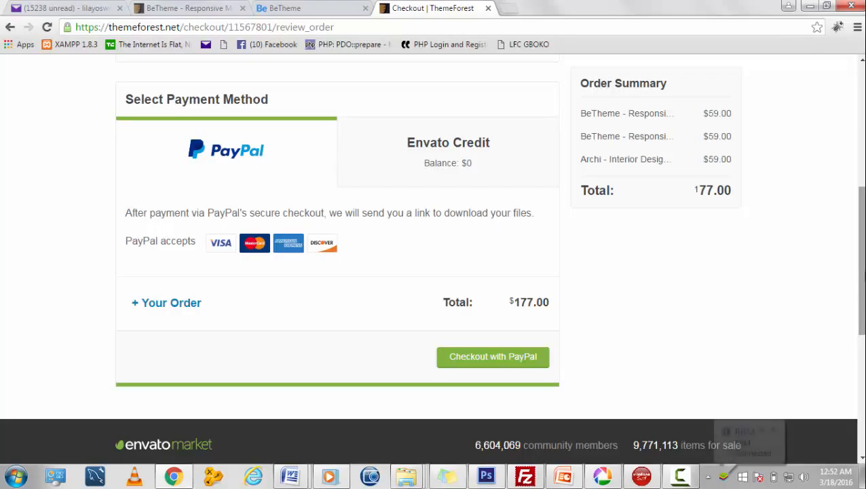
{"action": "scroll", "coordinate": [781, 393], "scroll_direction": "down", "scroll_amount": 1}
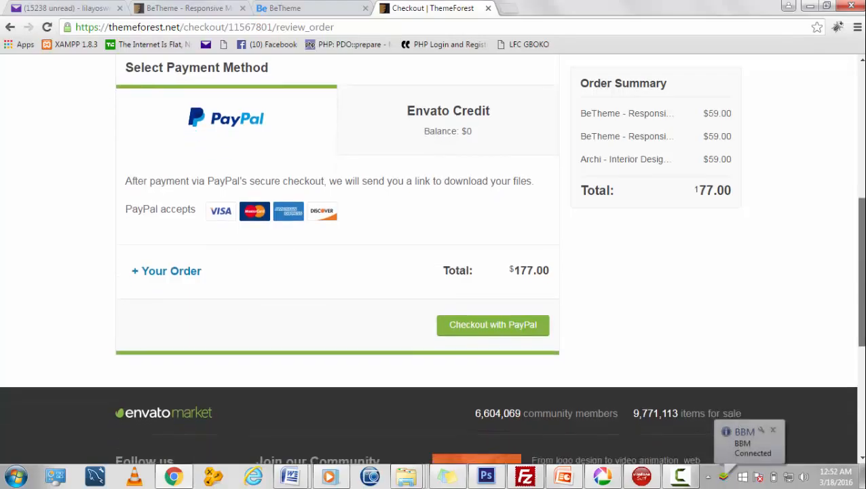
{"action": "left_click", "coordinate": [774, 431]}
{"action": "left_click_drag", "start_coordinate": [862, 280], "coordinate": [863, 254]}
{"action": "scroll", "coordinate": [434, 258], "scroll_direction": "up", "scroll_amount": 1}
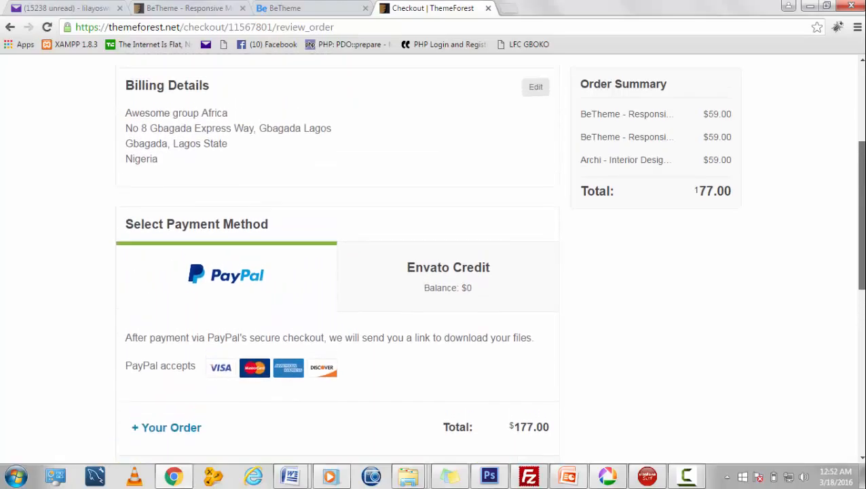
{"action": "scroll", "coordinate": [435, 258], "scroll_direction": "down", "scroll_amount": 2}
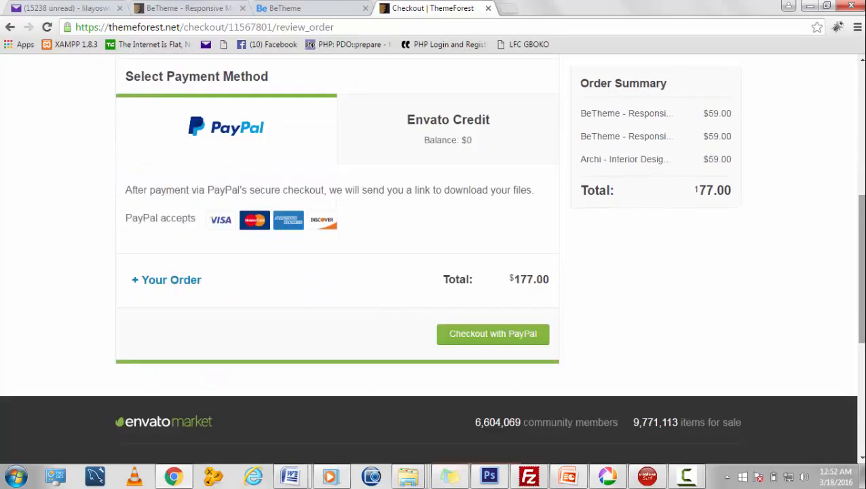
{"action": "scroll", "coordinate": [434, 258], "scroll_direction": "up", "scroll_amount": 3}
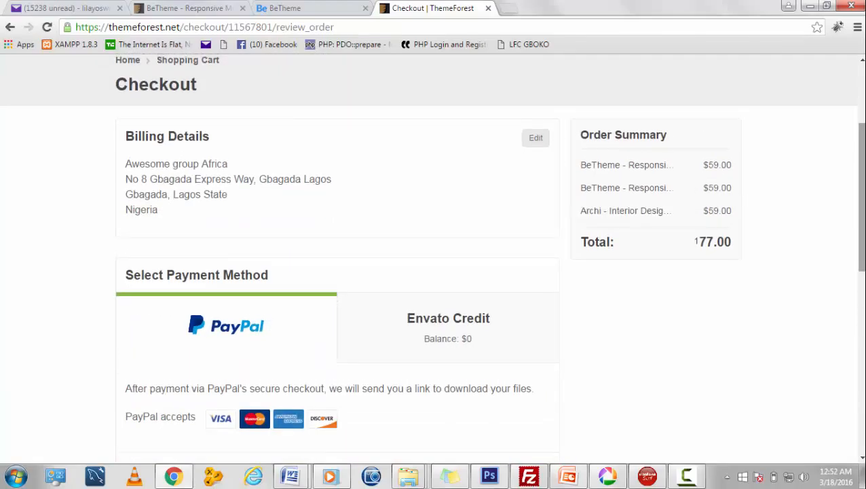
{"action": "scroll", "coordinate": [839, 253], "scroll_direction": "down", "scroll_amount": 1}
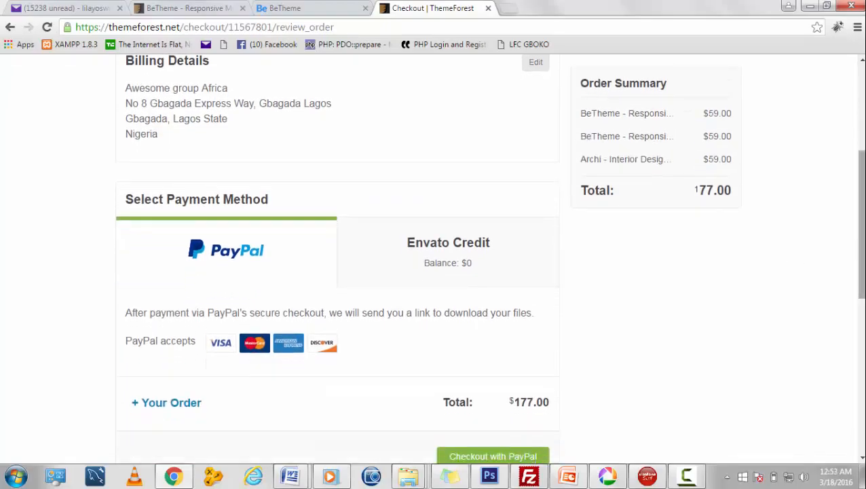
{"action": "scroll", "coordinate": [369, 336], "scroll_direction": "down", "scroll_amount": 2}
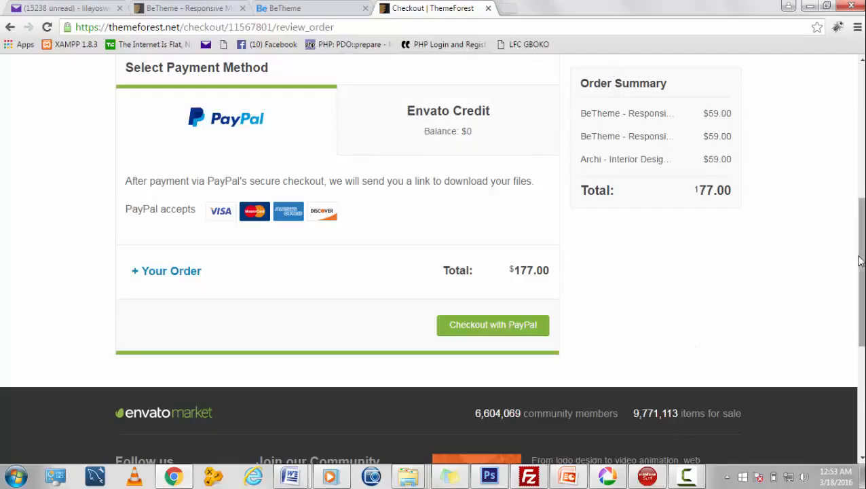
{"action": "mouse_move", "coordinate": [859, 261]}
{"action": "left_mouse_down"}
{"action": "mouse_move", "coordinate": [859, 247]}
{"action": "mouse_move", "coordinate": [858, 266]}
{"action": "left_mouse_up"}
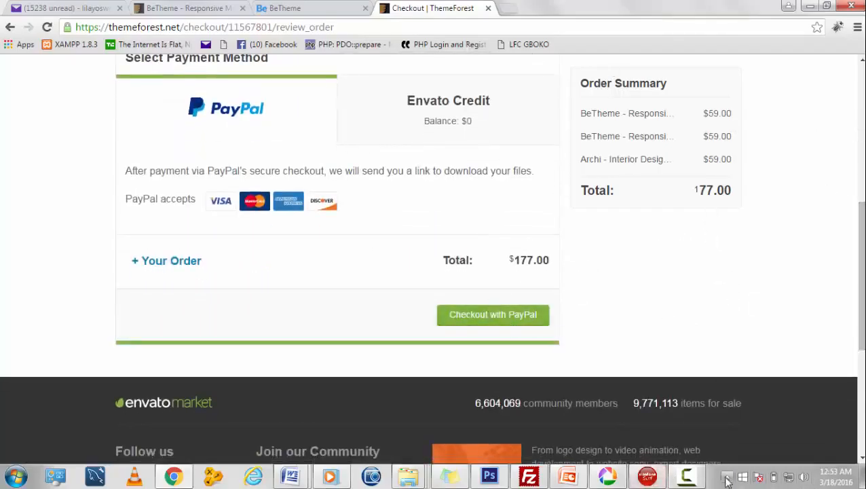
{"action": "left_click", "coordinate": [727, 479]}
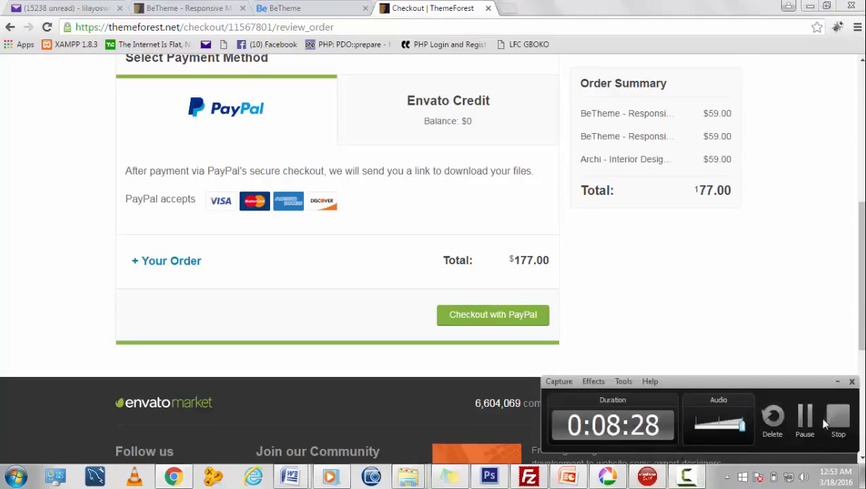
{"action": "left_click", "coordinate": [805, 416]}
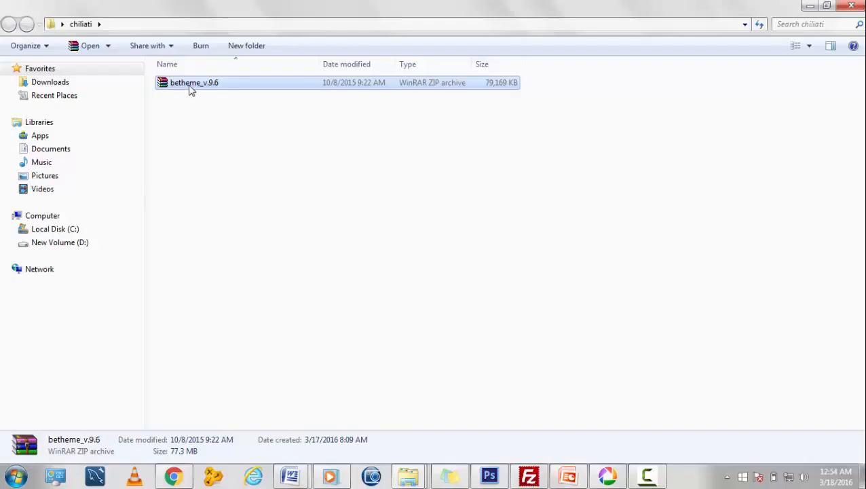
Extract the betheme_v.9.6 archive directly into the chiliati folder.
{"action": "double_click", "coordinate": [210, 82]}
{"action": "right_click", "coordinate": [210, 82]}
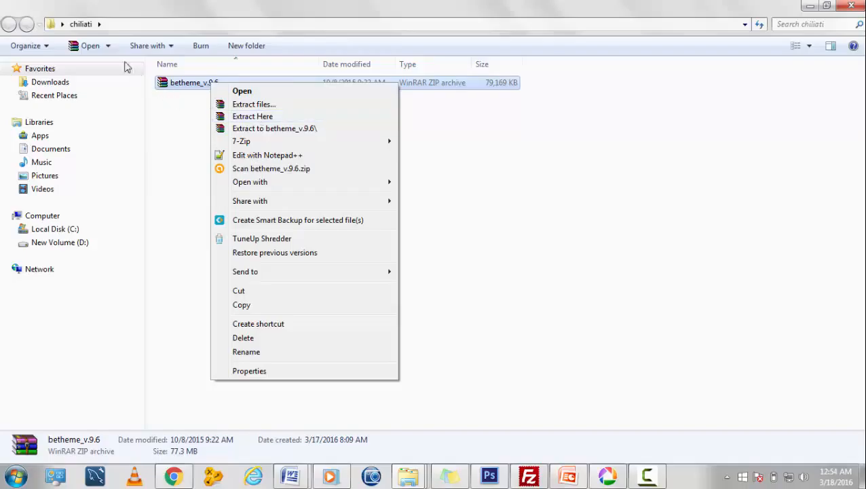
{"action": "left_click", "coordinate": [266, 117]}
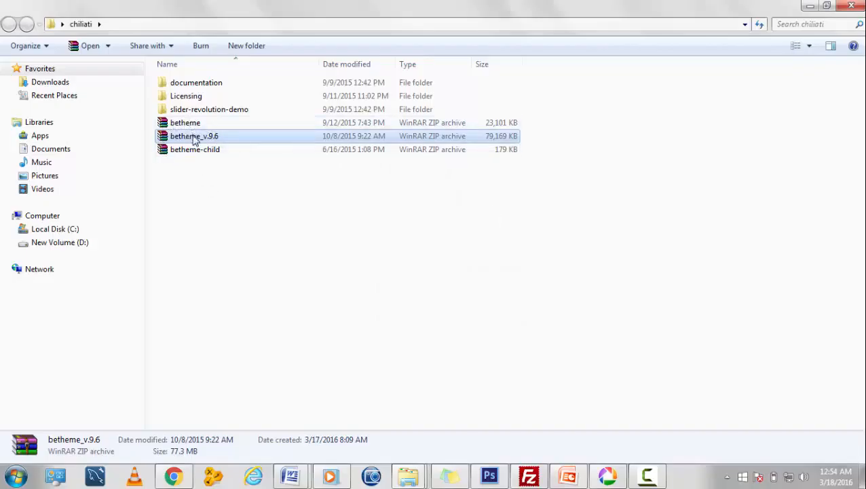
Look inside the extracted documentation folder and return to the chiliati folder.
{"action": "left_click", "coordinate": [195, 86]}
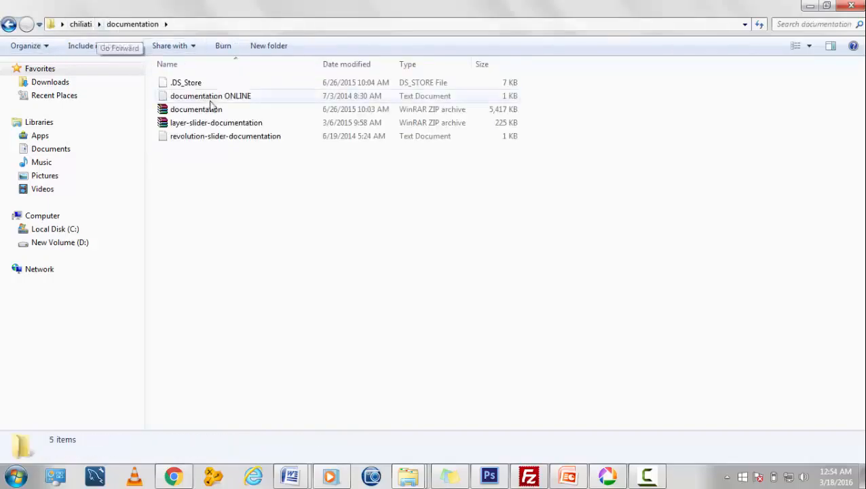
{"action": "left_click", "coordinate": [10, 29]}
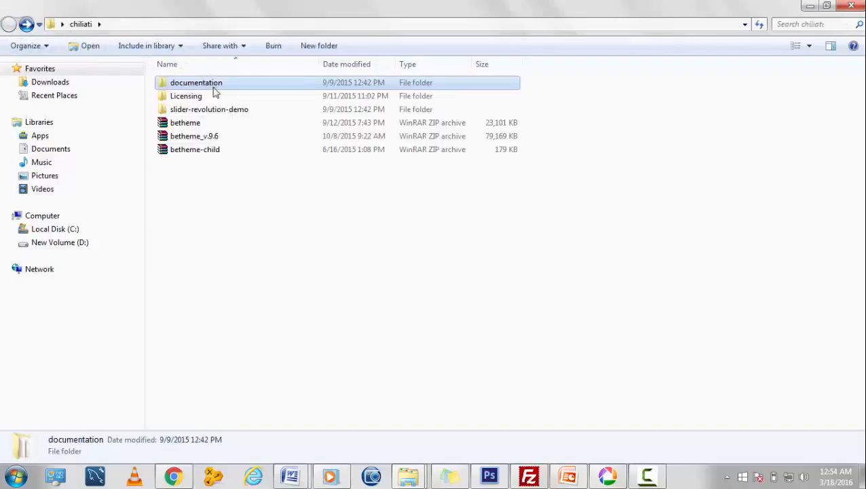
{"action": "left_click", "coordinate": [199, 123]}
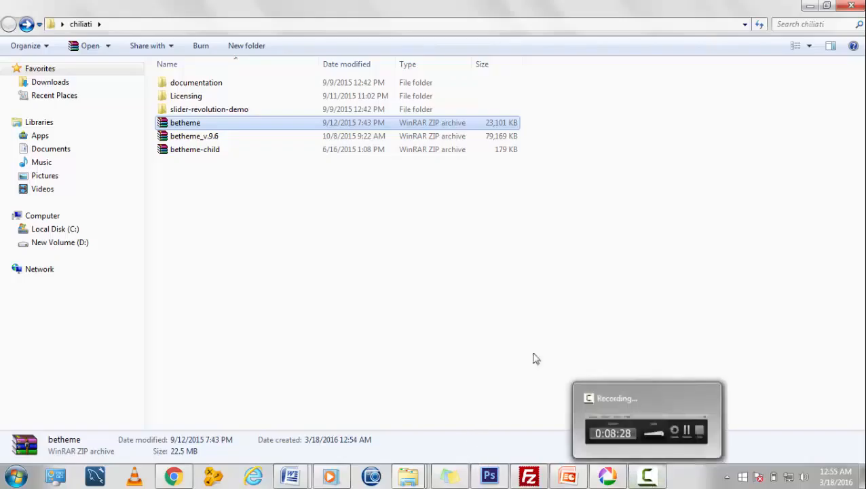
{"action": "left_click", "coordinate": [646, 475]}
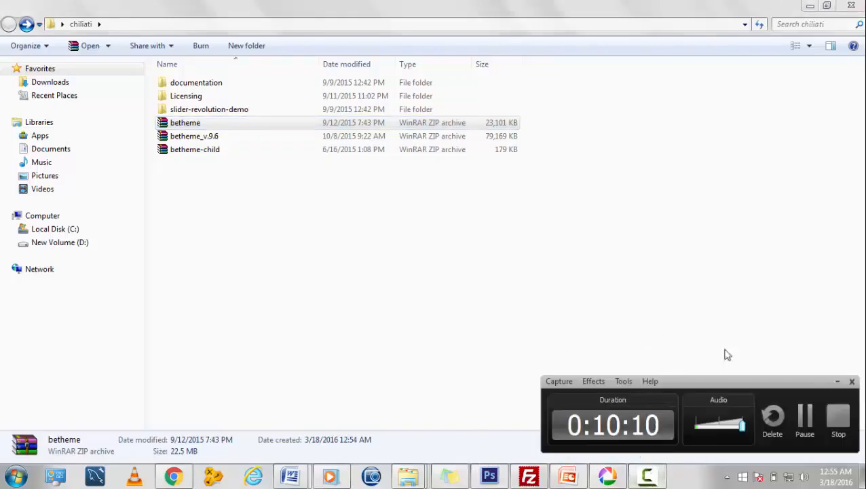
{"action": "left_click", "coordinate": [808, 417]}
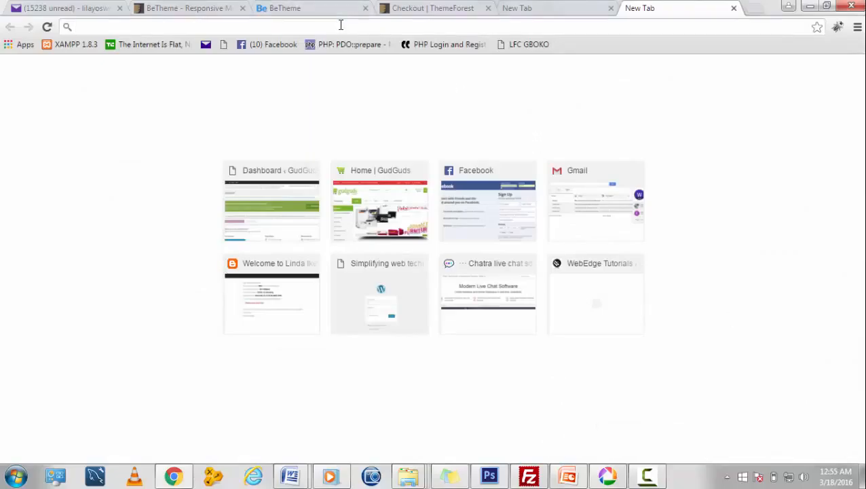
{"action": "left_click", "coordinate": [341, 25]}
{"action": "type", "text": "www"}
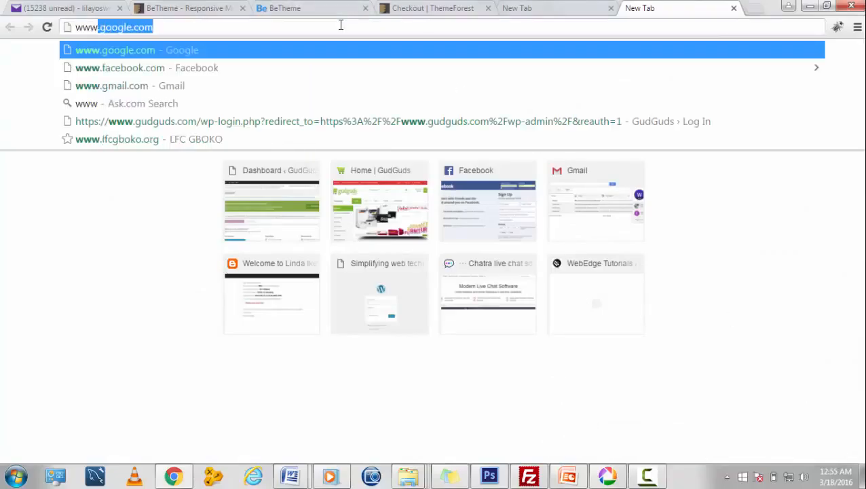
{"action": "type", "text": "."}
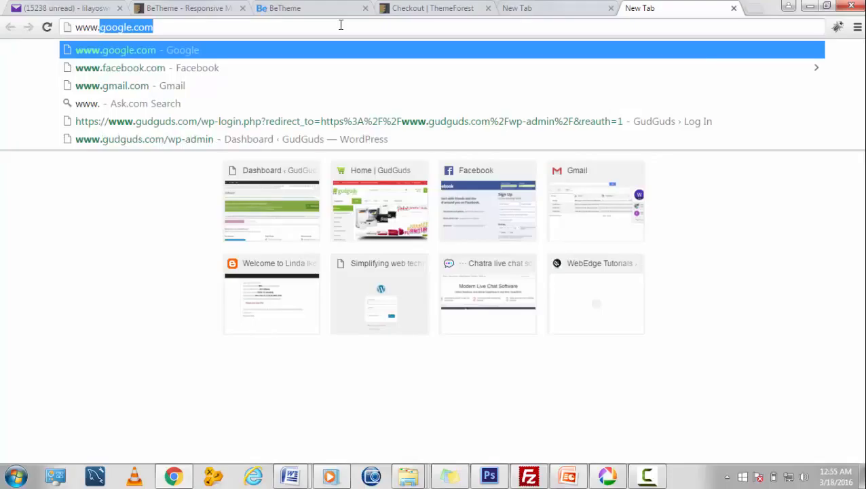
{"action": "type", "text": "chiliatiproductions"}
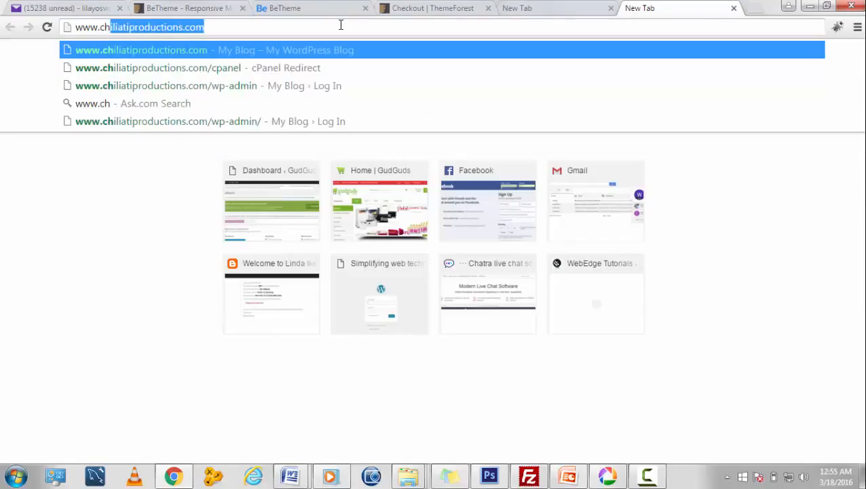
{"action": "key", "text": "Right"}
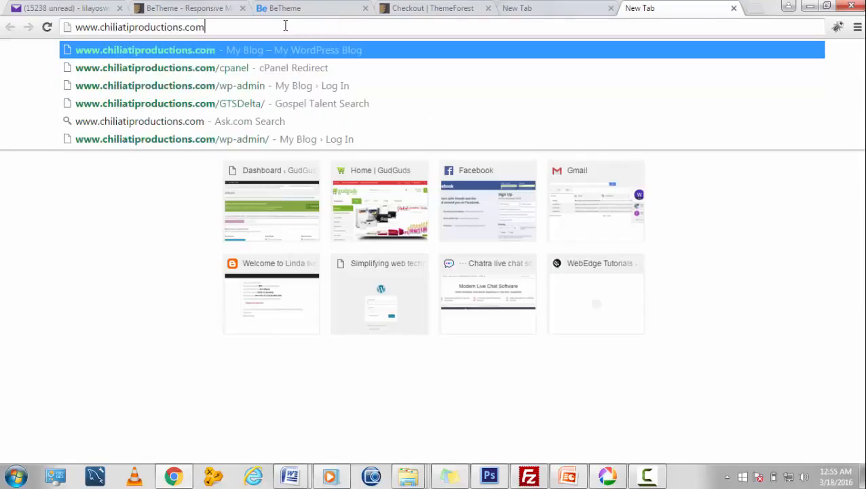
{"action": "type", "text": "/"}
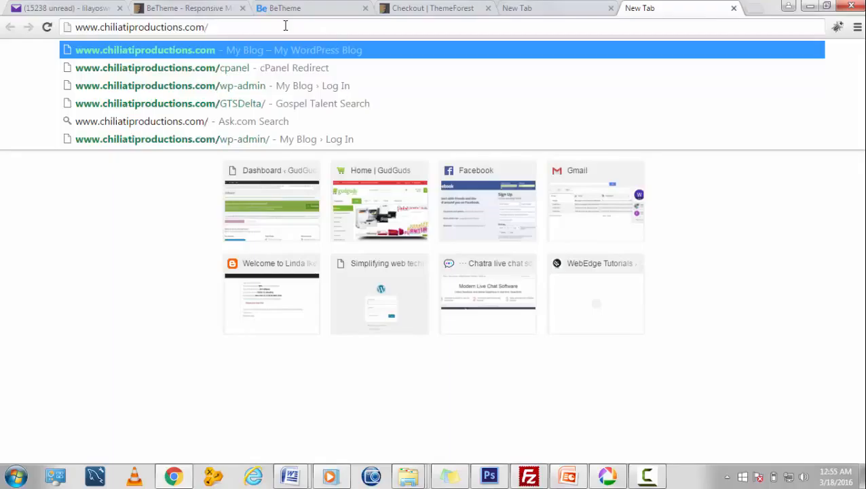
{"action": "type", "text": "wp"}
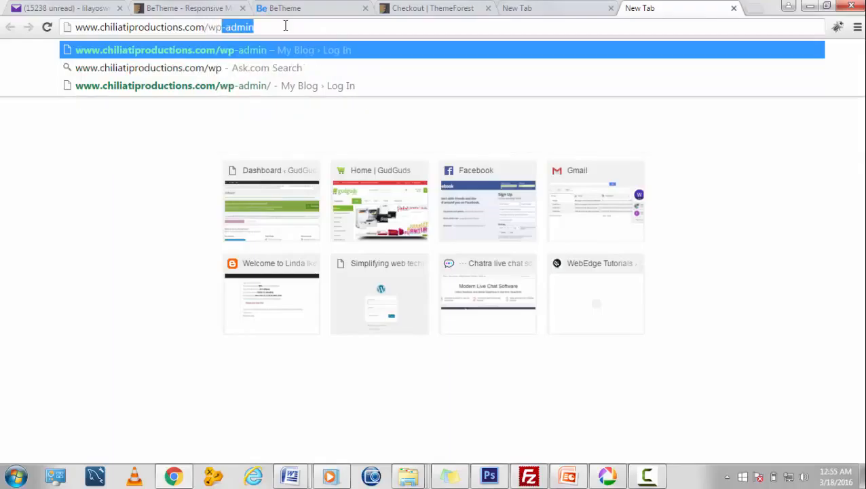
{"action": "key", "text": "Right"}
{"action": "key", "text": "Return"}
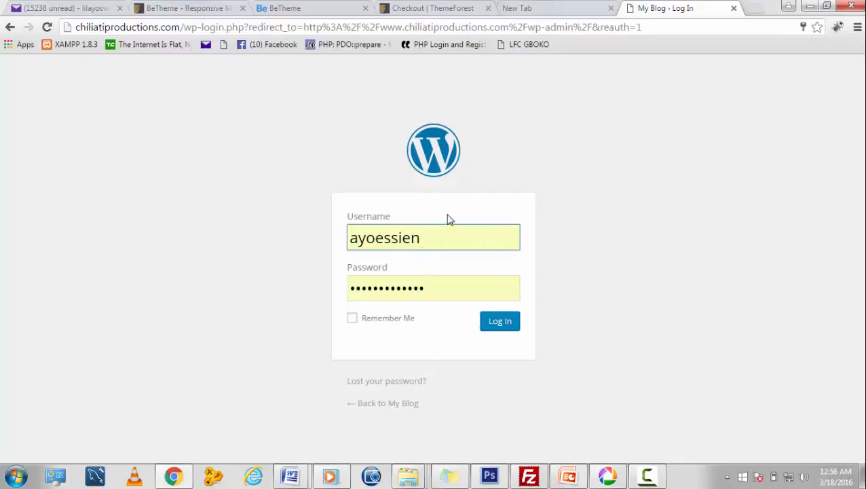
Replace the prefilled login username with the site's admin username copied from the hosting details in the sticky note.
{"action": "key", "text": "BackSpace"}
{"action": "key", "text": "BackSpace"}
{"action": "key", "text": "BackSpace"}
{"action": "key", "text": "BackSpace"}
{"action": "key", "text": "BackSpace"}
{"action": "key", "text": "BackSpace"}
{"action": "key", "text": "BackSpace"}
{"action": "key", "text": "BackSpace"}
{"action": "key", "text": "BackSpace"}
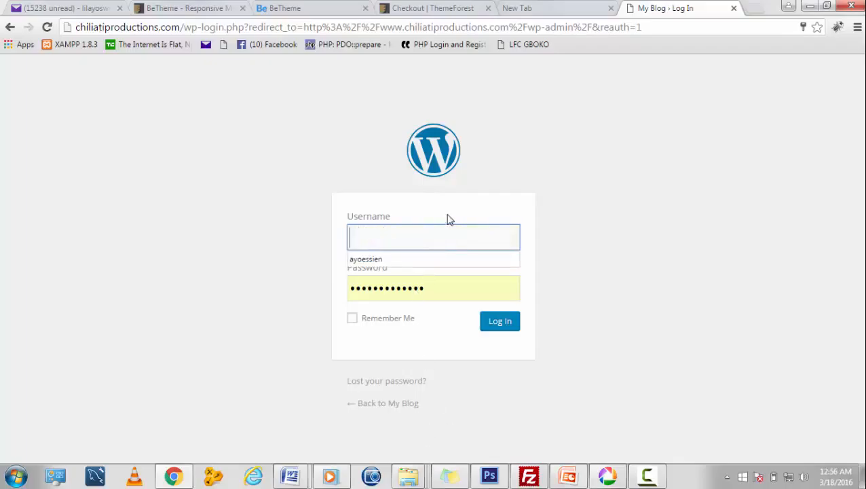
{"action": "left_click", "coordinate": [462, 485]}
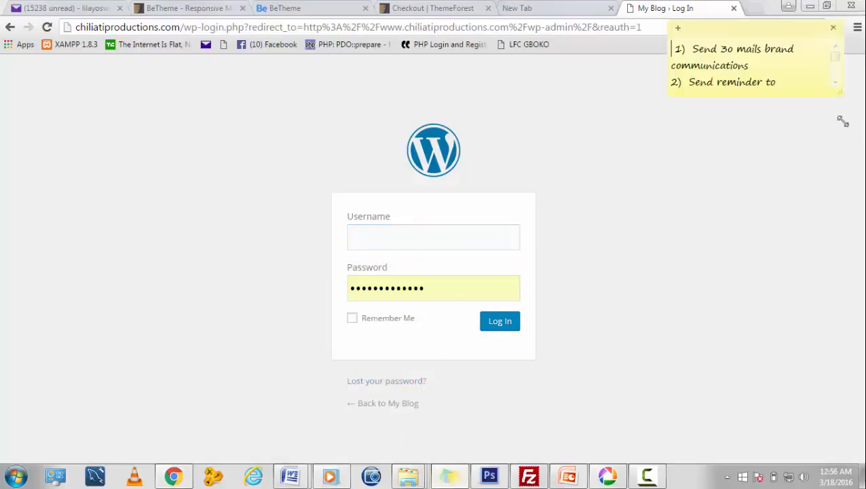
{"action": "left_click_drag", "start_coordinate": [842, 94], "coordinate": [860, 245]}
{"action": "scroll", "coordinate": [769, 175], "scroll_direction": "down", "scroll_amount": 3}
{"action": "left_click_drag", "start_coordinate": [733, 216], "coordinate": [663, 207]}
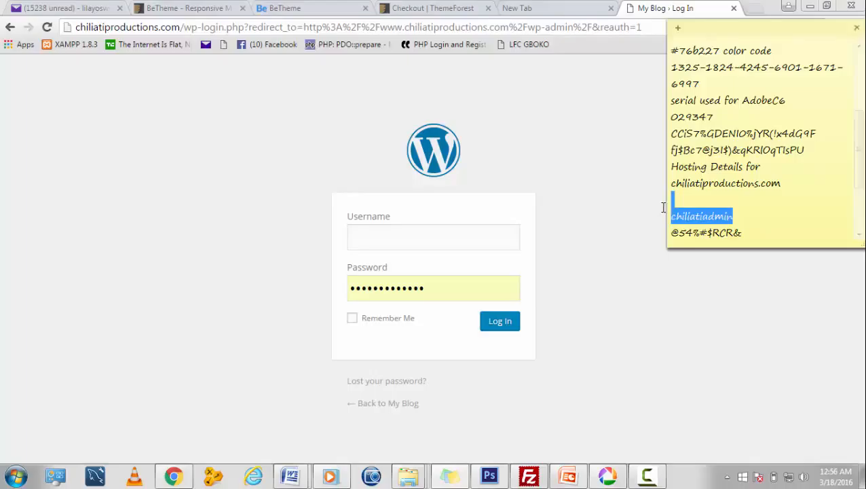
{"action": "left_click", "coordinate": [383, 226]}
{"action": "key", "text": "ctrl+v"}
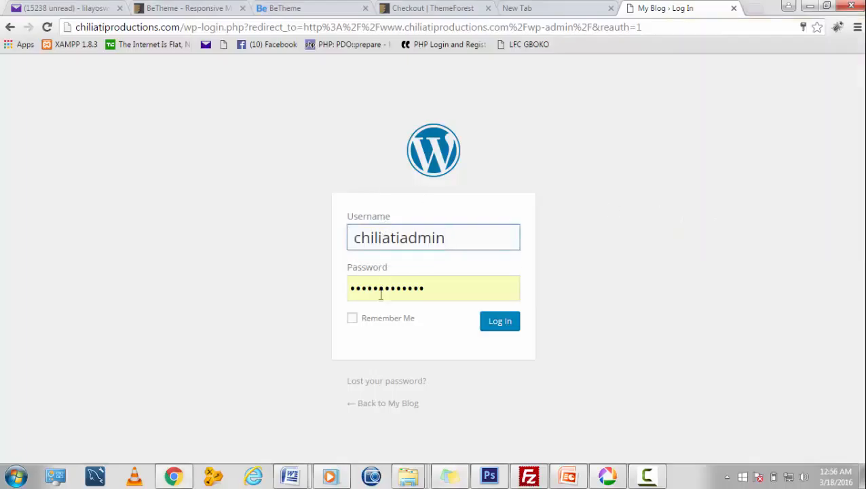
Replace the prefilled password with the admin account password copied from the sticky note, and log in to WordPress.
{"action": "left_click", "coordinate": [442, 279]}
{"action": "key", "text": "BackSpace"}
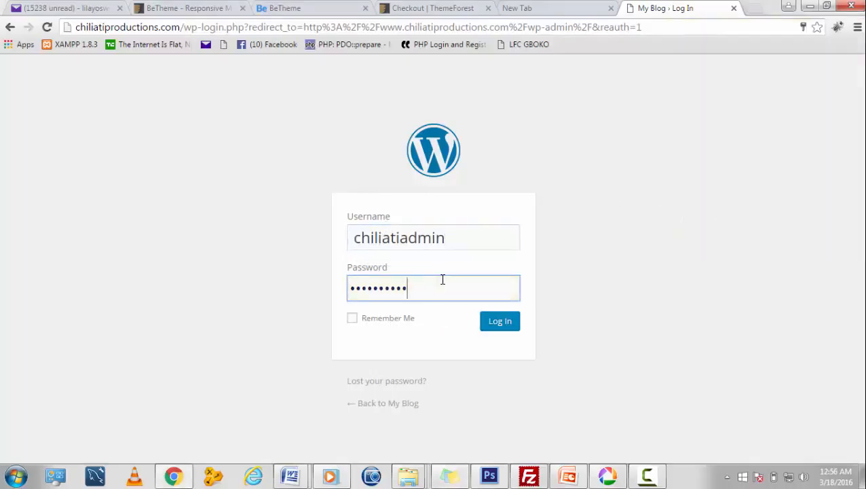
{"action": "key", "text": "BackSpace"}
{"action": "key", "text": "BackSpace"}
{"action": "key", "text": "BackSpace"}
{"action": "key", "text": "BackSpace"}
{"action": "key", "text": "BackSpace"}
{"action": "key", "text": "BackSpace"}
{"action": "key", "text": "BackSpace"}
{"action": "key", "text": "BackSpace"}
{"action": "key", "text": "BackSpace"}
{"action": "key", "text": "BackSpace"}
{"action": "mouse_move", "coordinate": [174, 477]}
{"action": "mouse_move", "coordinate": [449, 476]}
{"action": "left_click", "coordinate": [463, 438]}
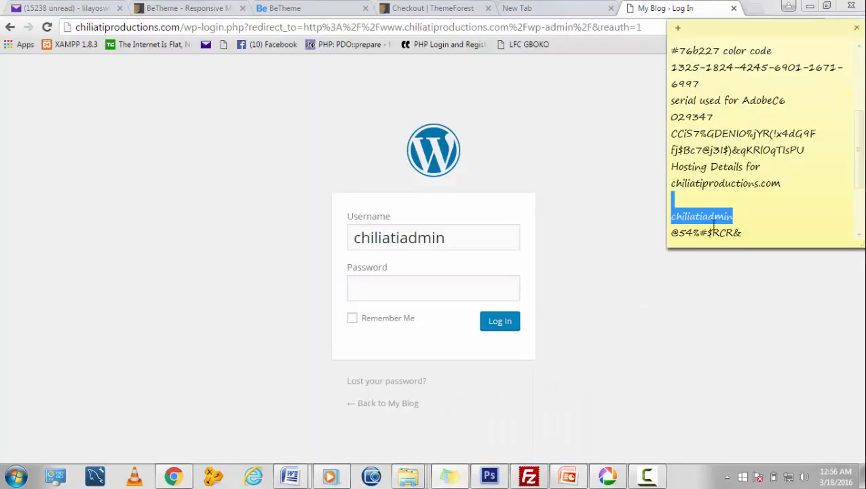
{"action": "left_click_drag", "start_coordinate": [745, 232], "coordinate": [700, 231]}
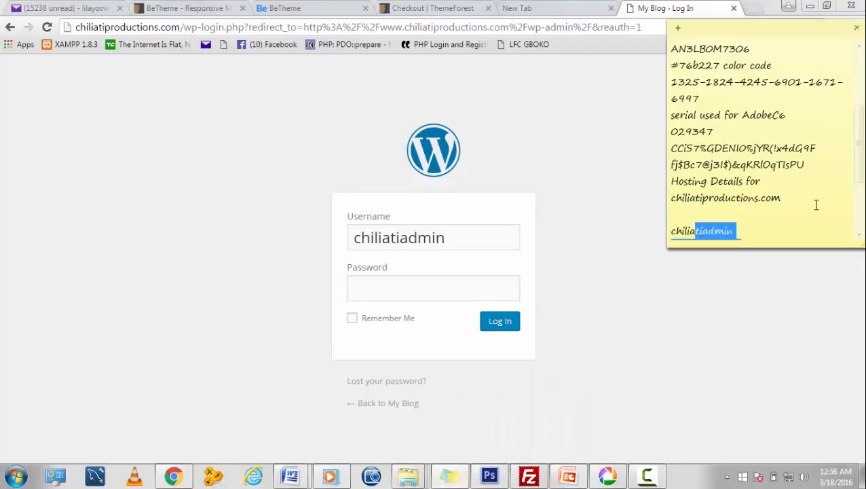
{"action": "left_click_drag", "start_coordinate": [860, 216], "coordinate": [685, 133]}
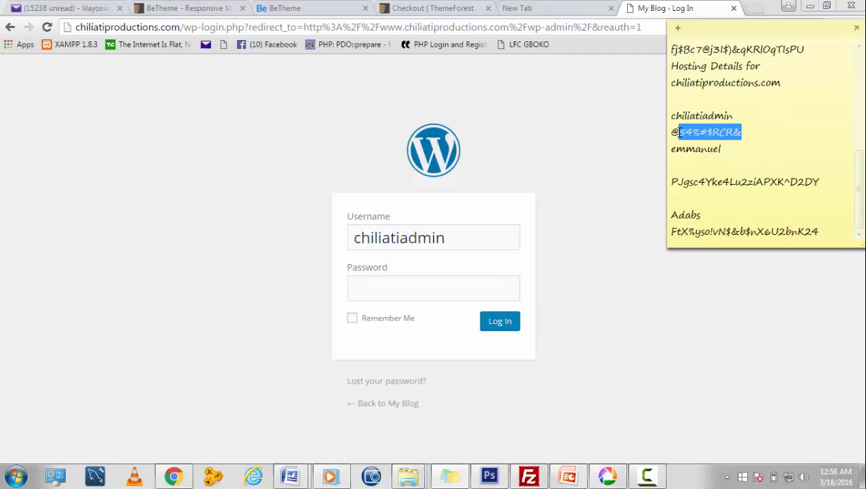
{"action": "left_click", "coordinate": [377, 281]}
{"action": "key", "text": "ctrl+v"}
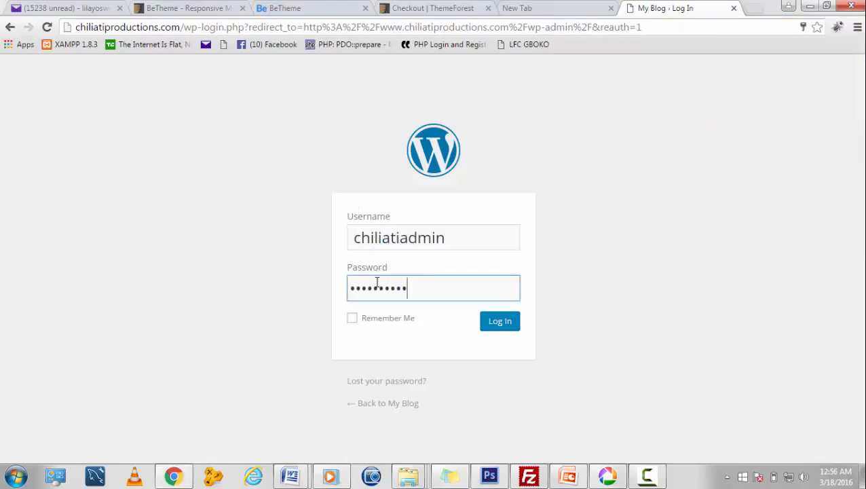
{"action": "left_click", "coordinate": [492, 329]}
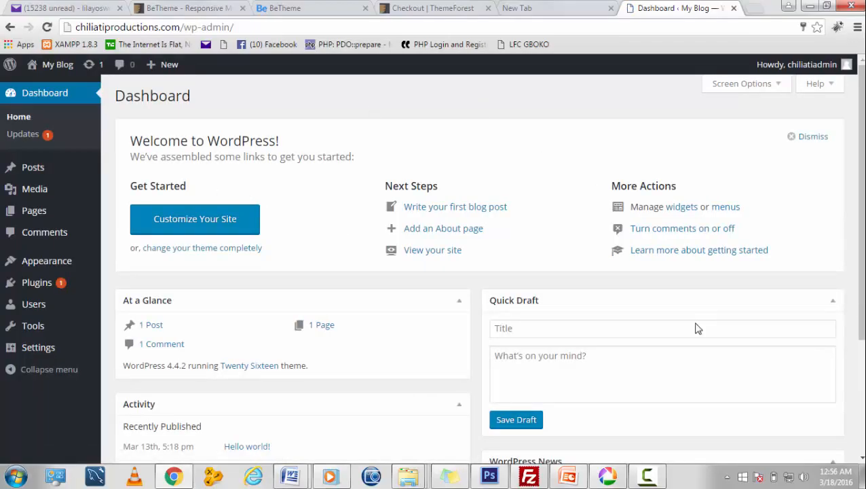
Go to the site's theme management, start adding a new theme, and open the form for uploading a zipped theme.
{"action": "scroll", "coordinate": [862, 117], "scroll_direction": "down", "scroll_amount": 1}
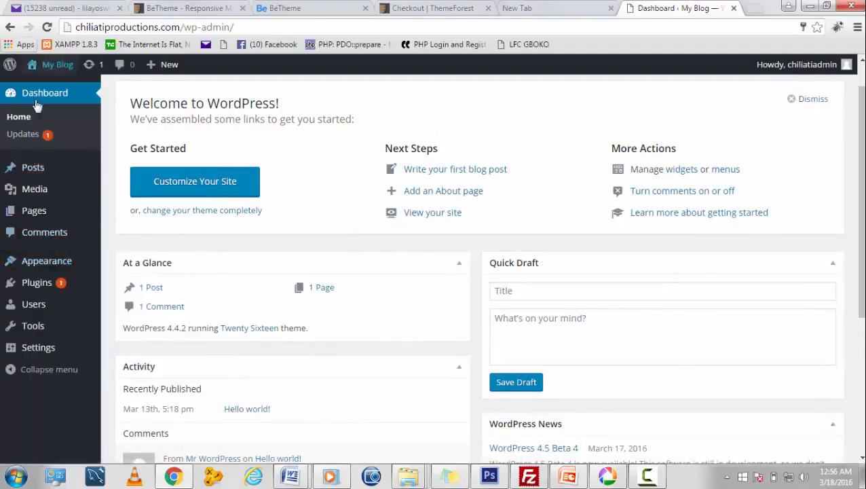
{"action": "mouse_move", "coordinate": [54, 262]}
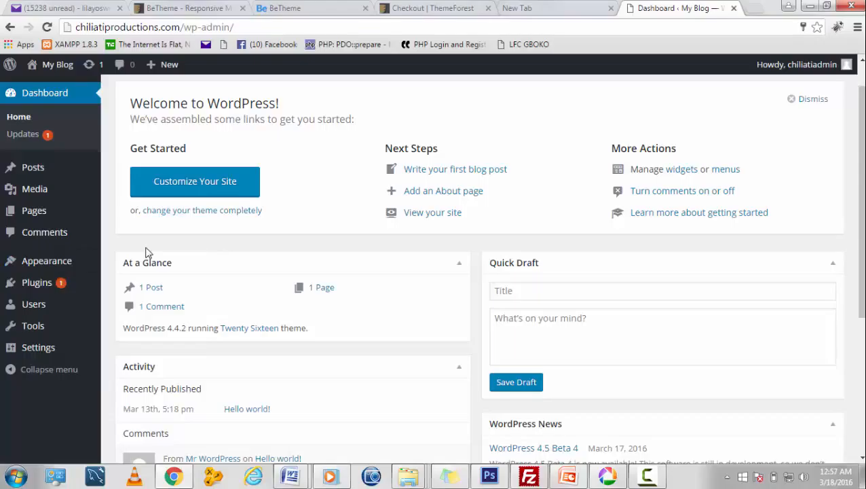
{"action": "mouse_move", "coordinate": [87, 266]}
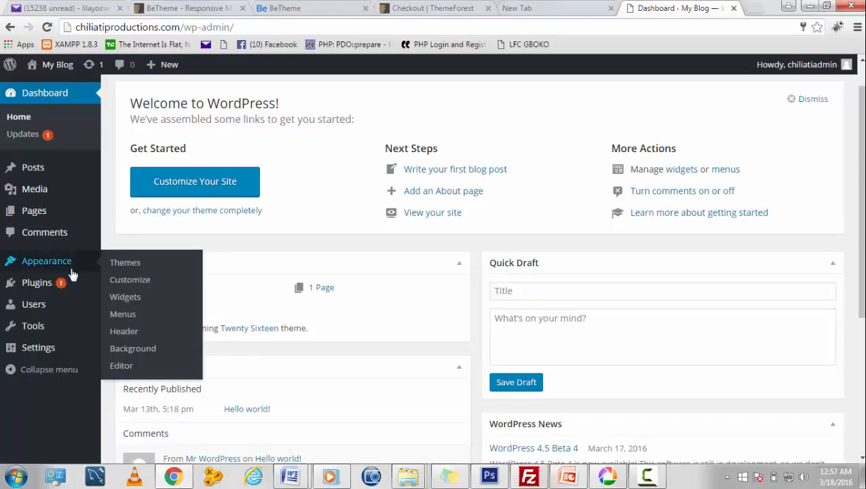
{"action": "left_click", "coordinate": [128, 267]}
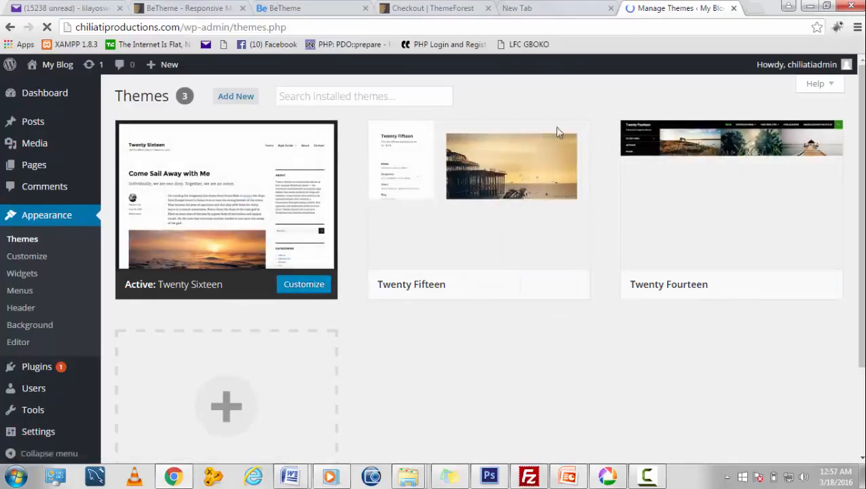
{"action": "left_click", "coordinate": [244, 97]}
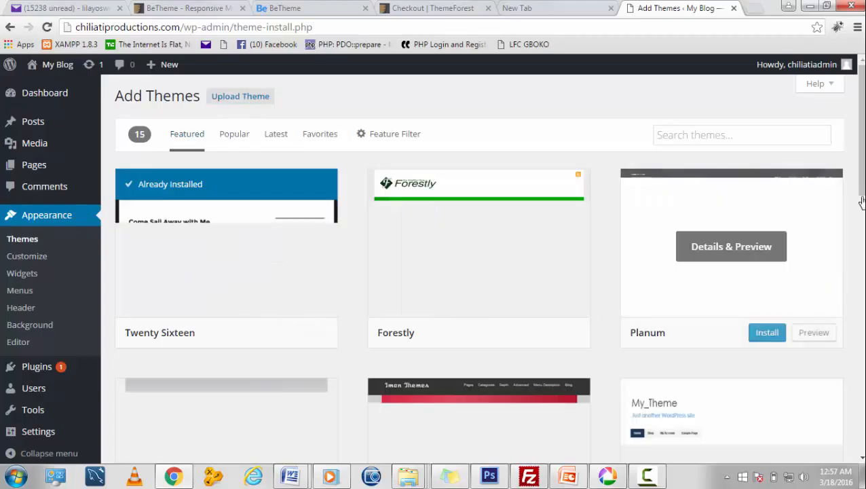
{"action": "scroll", "coordinate": [475, 265], "scroll_direction": "down", "scroll_amount": 3}
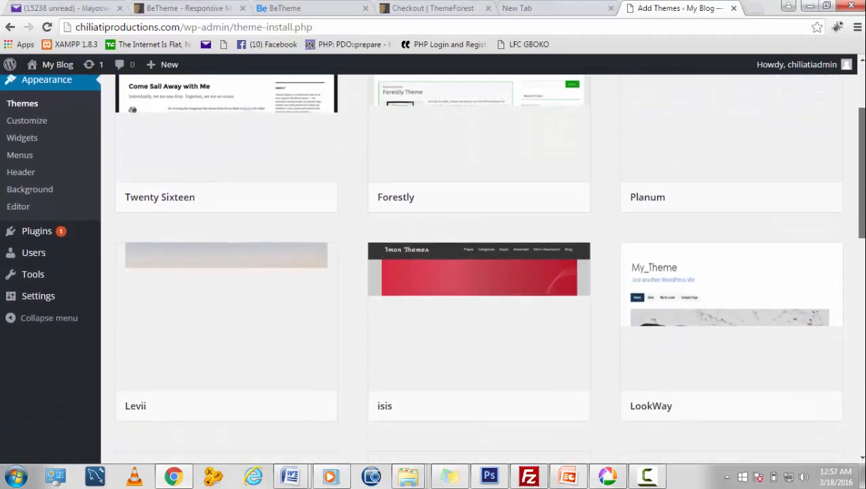
{"action": "scroll", "coordinate": [475, 265], "scroll_direction": "up", "scroll_amount": 3}
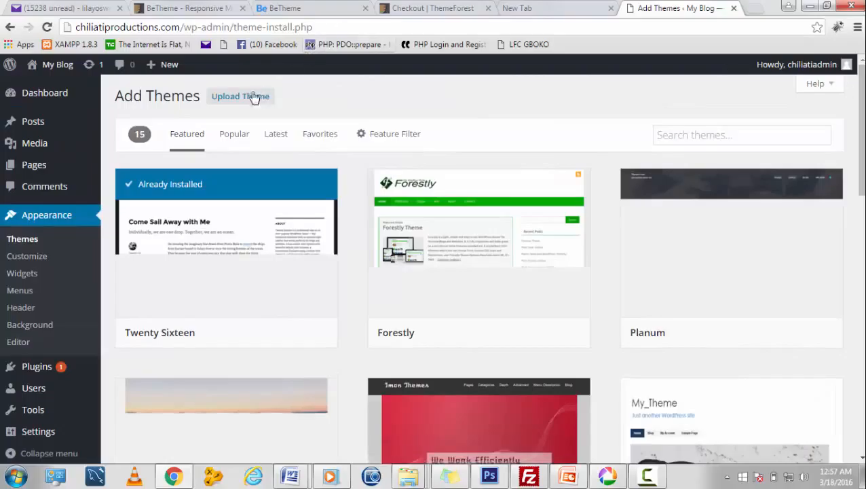
{"action": "left_click", "coordinate": [246, 97]}
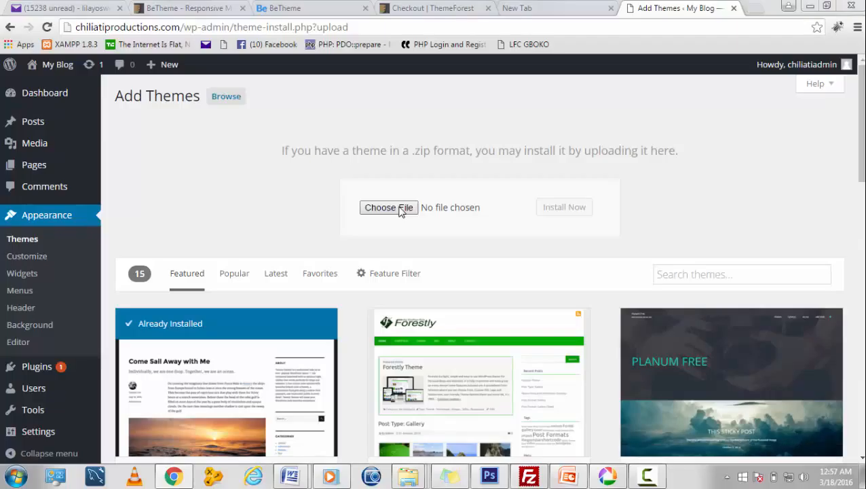
Choose the betheme zip archive from the chiliati folder on the Desktop and start installing it as a theme.
{"action": "left_click", "coordinate": [388, 207]}
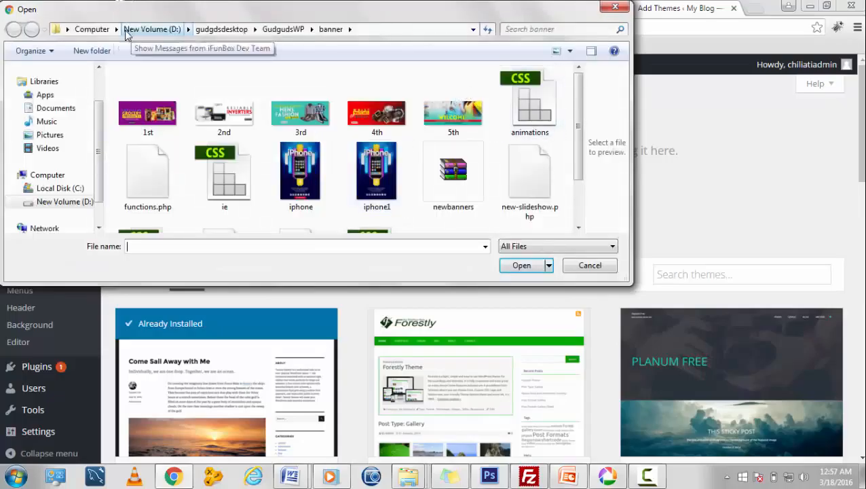
{"action": "left_click", "coordinate": [475, 34]}
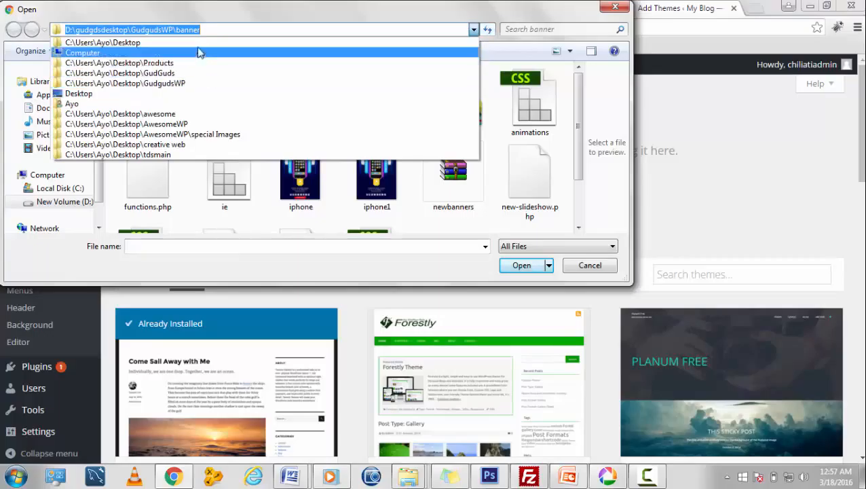
{"action": "left_click", "coordinate": [224, 42]}
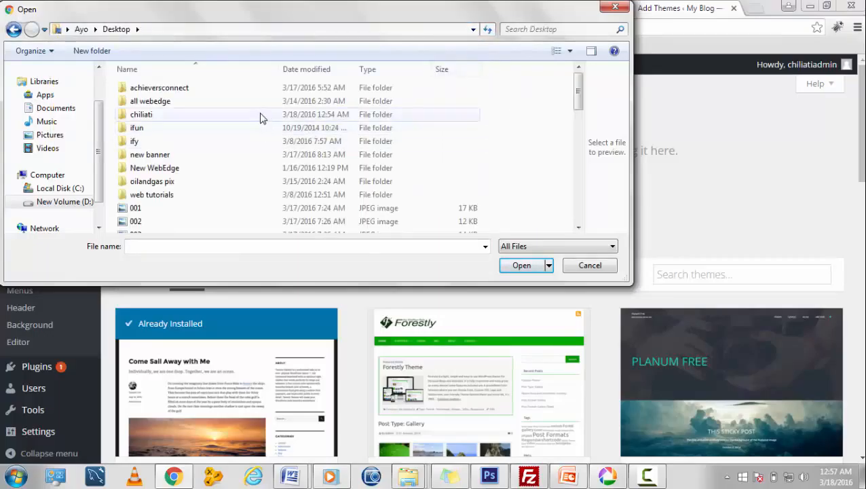
{"action": "double_click", "coordinate": [262, 118]}
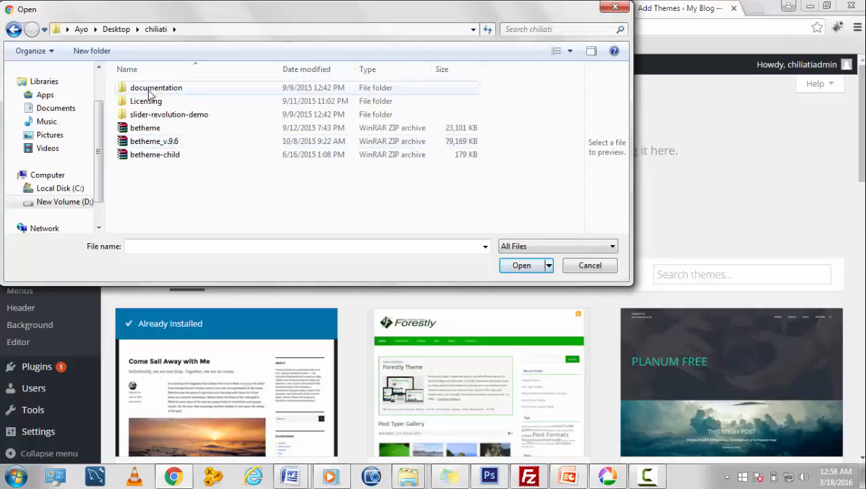
{"action": "left_click", "coordinate": [148, 130]}
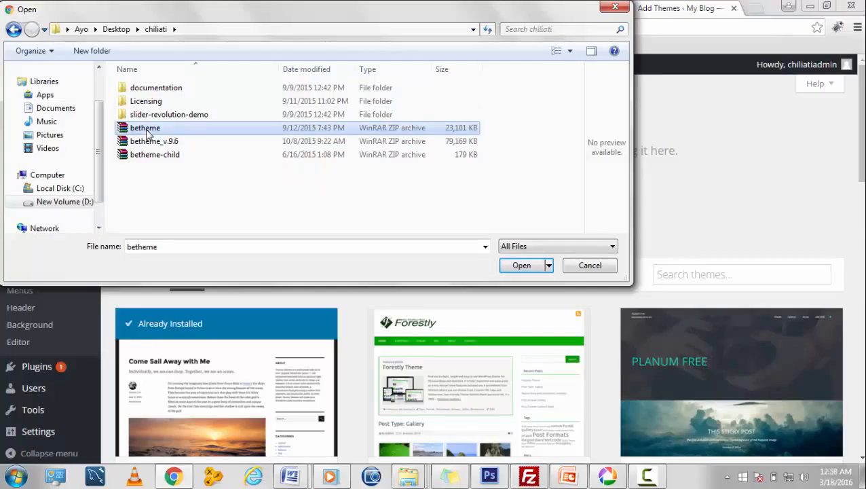
{"action": "double_click", "coordinate": [148, 130]}
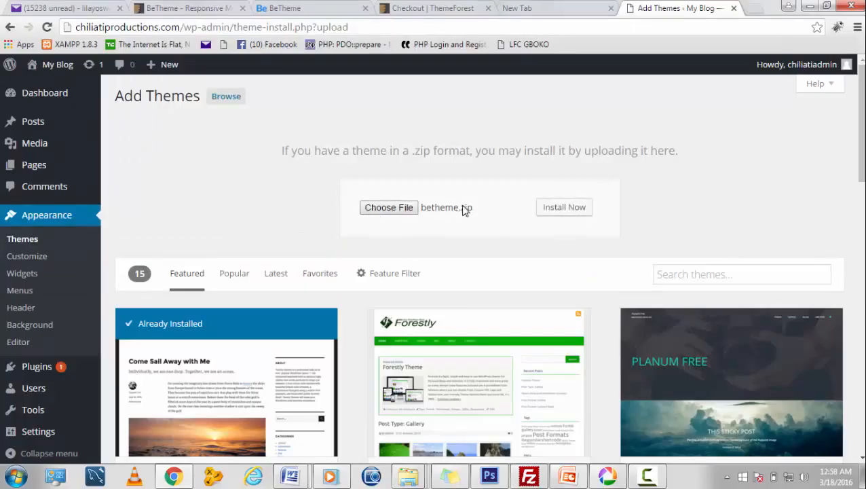
{"action": "left_click", "coordinate": [563, 216]}
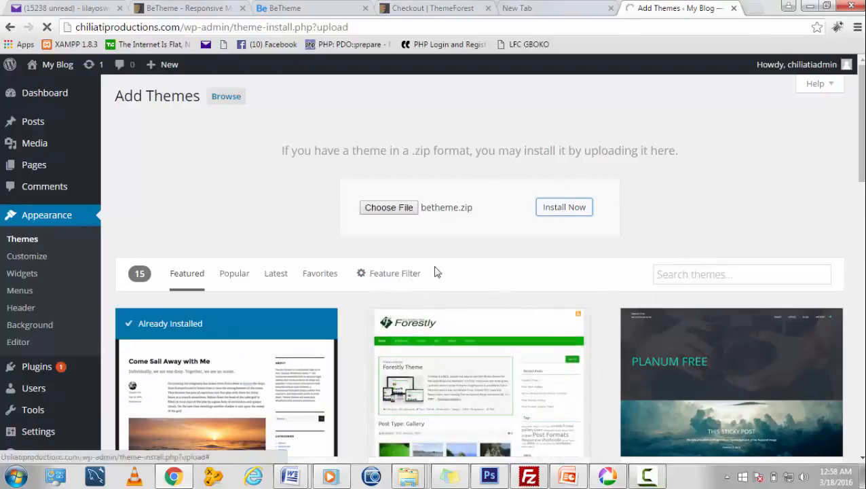
{"action": "left_click", "coordinate": [649, 481]}
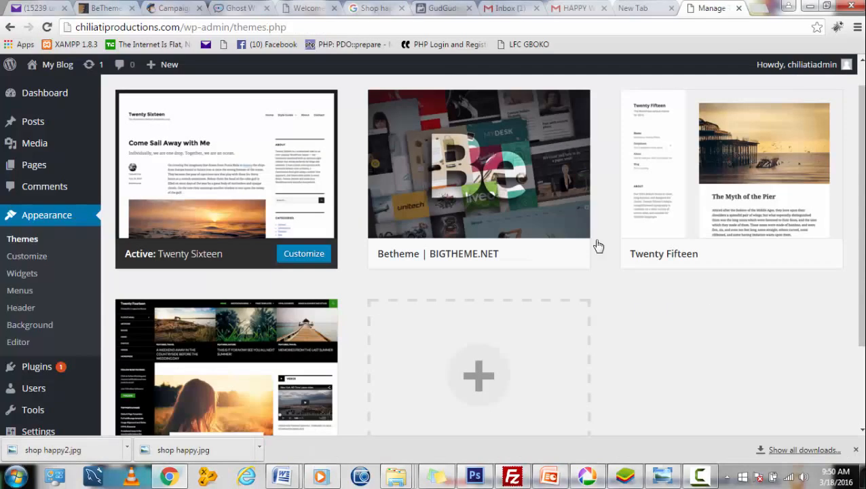
Activate the installed Betheme theme in place of Twenty Sixteen.
{"action": "mouse_move", "coordinate": [435, 203]}
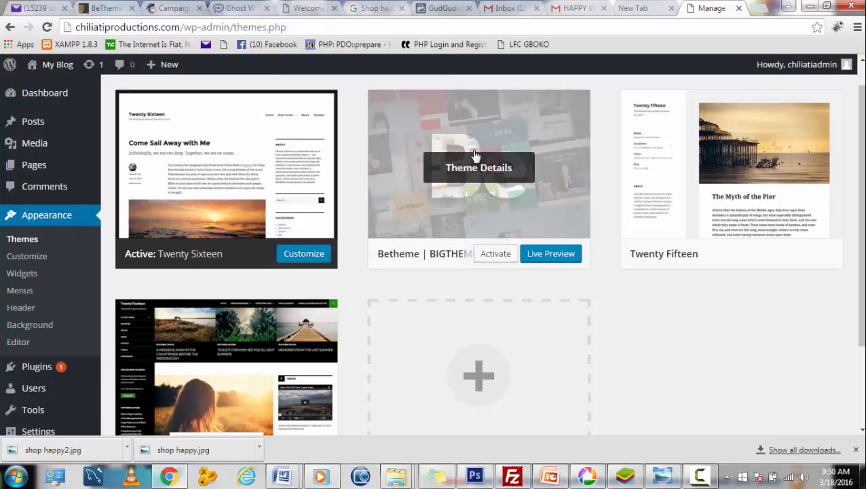
{"action": "mouse_move", "coordinate": [499, 266]}
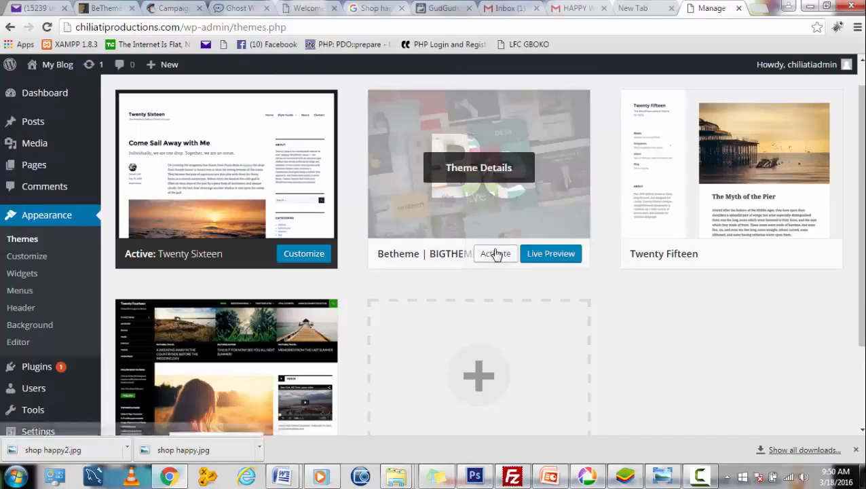
{"action": "left_click", "coordinate": [496, 260]}
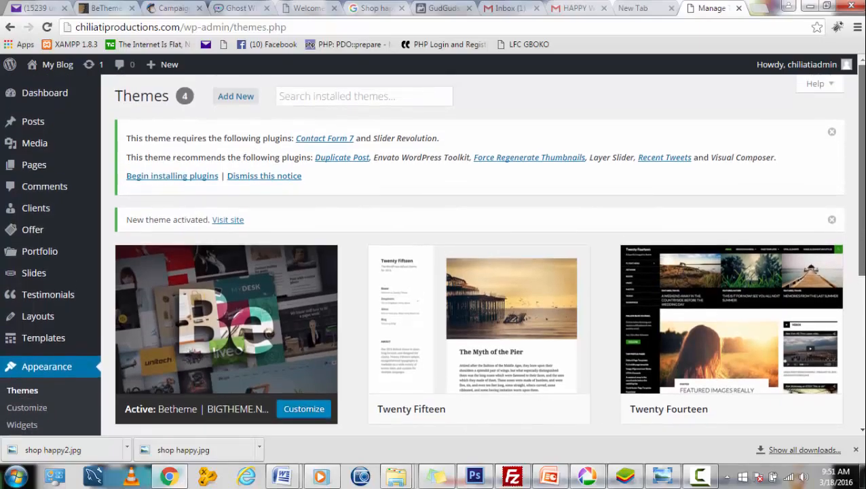
{"action": "left_click", "coordinate": [760, 10]}
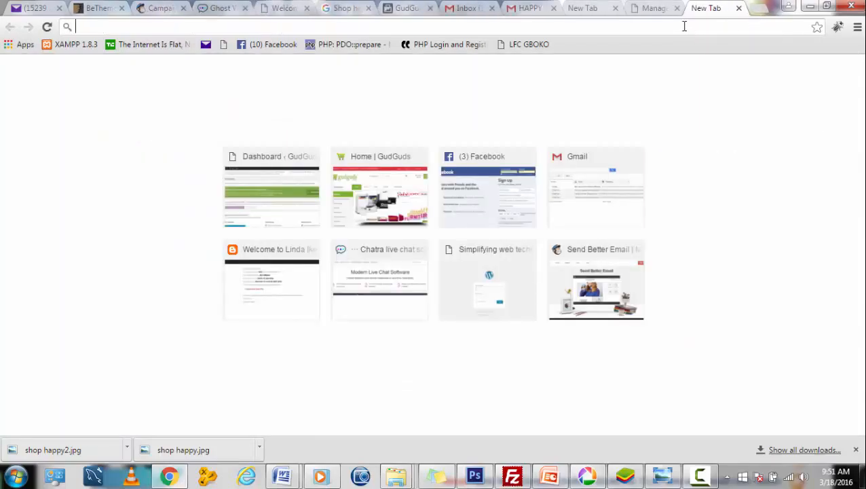
{"action": "type", "text": "www."}
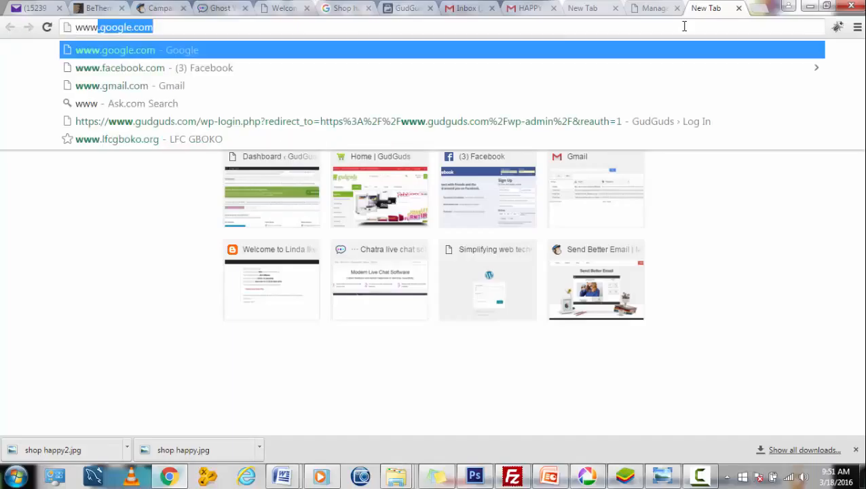
{"action": "type", "text": "chil"}
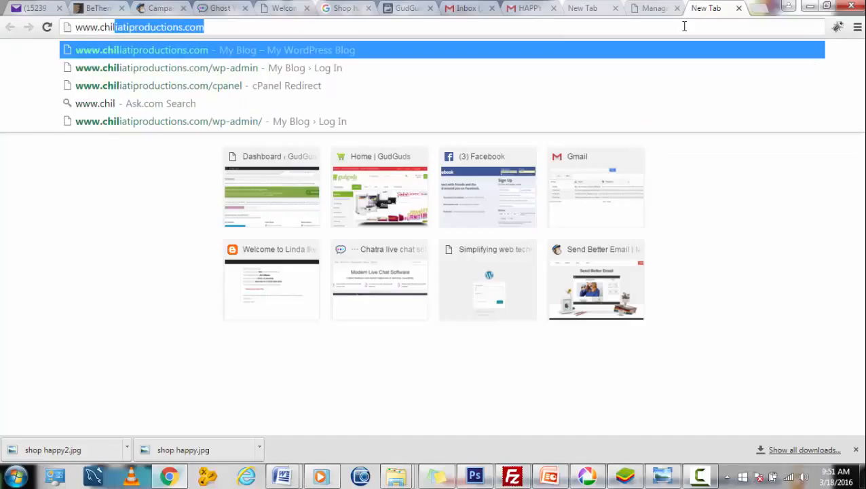
{"action": "key", "text": "Right"}
{"action": "key", "text": "Return"}
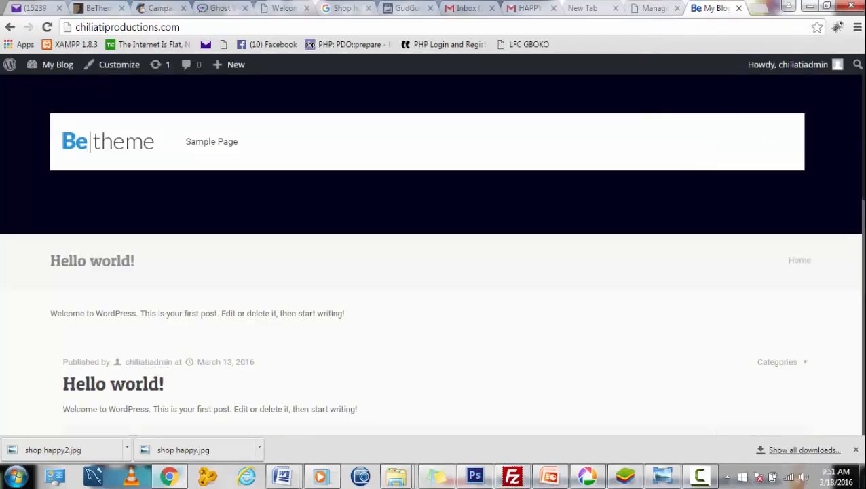
{"action": "scroll", "coordinate": [432, 258], "scroll_direction": "down", "scroll_amount": 3}
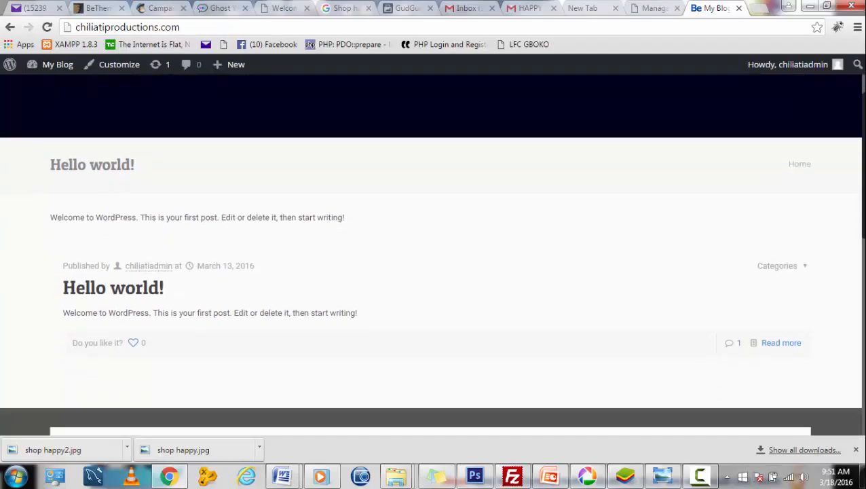
{"action": "scroll", "coordinate": [432, 258], "scroll_direction": "up", "scroll_amount": 4}
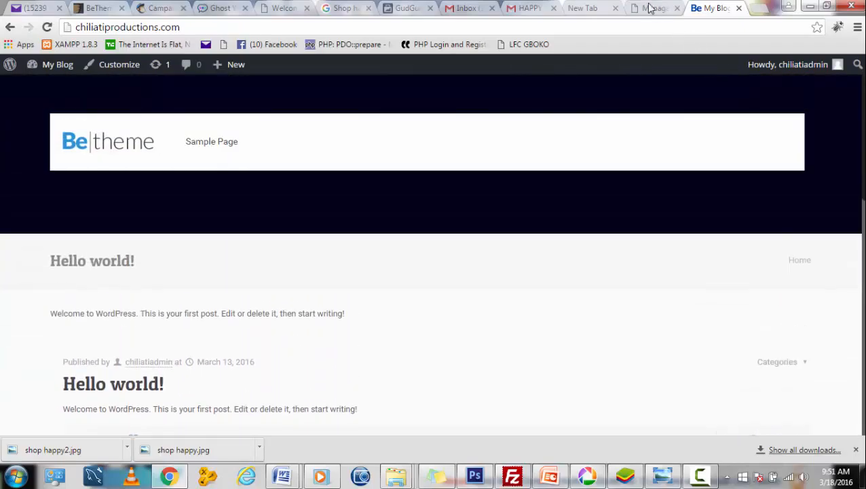
Return to the Themes page and begin installing the plugins that the theme requires.
{"action": "left_click", "coordinate": [644, 7]}
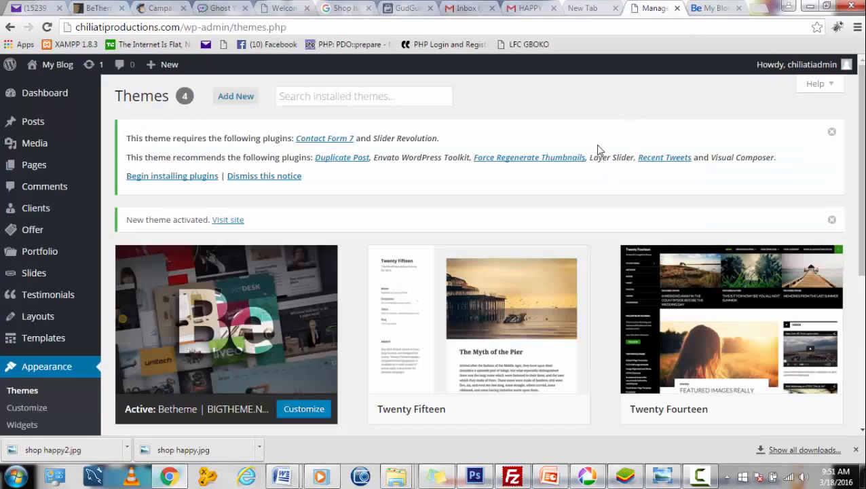
{"action": "scroll", "coordinate": [432, 258], "scroll_direction": "down", "scroll_amount": 1}
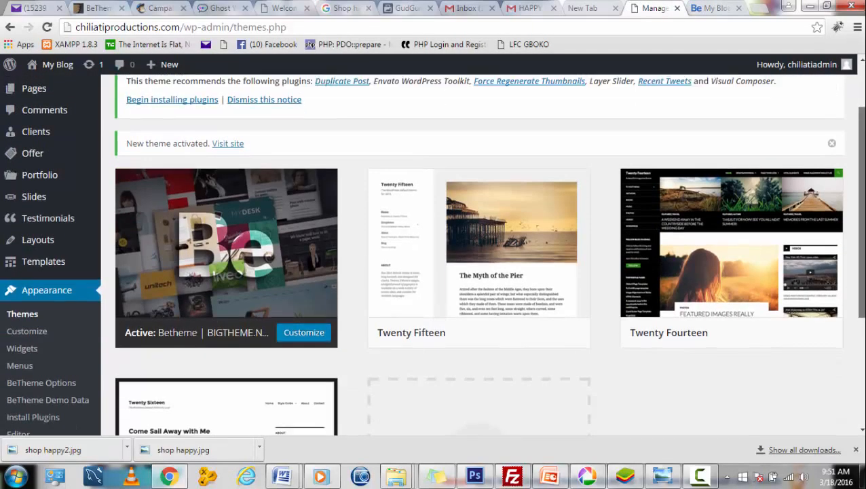
{"action": "scroll", "coordinate": [432, 258], "scroll_direction": "up", "scroll_amount": 1}
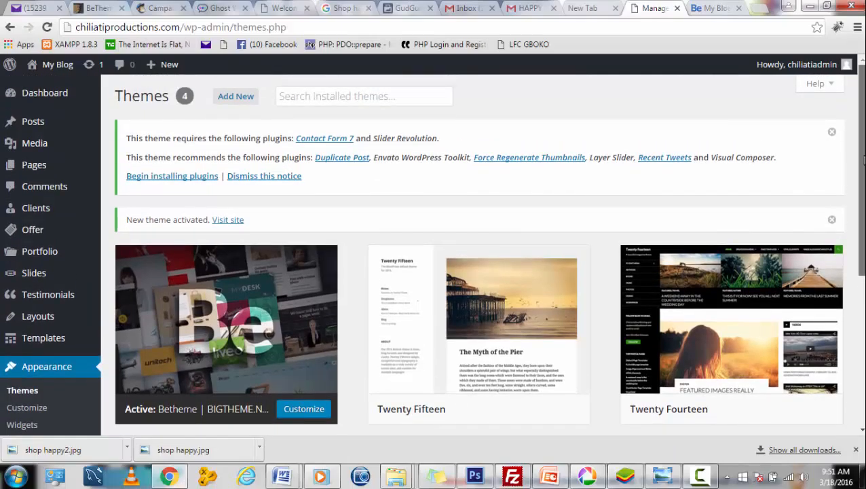
{"action": "scroll", "coordinate": [863, 157], "scroll_direction": "down", "scroll_amount": 2}
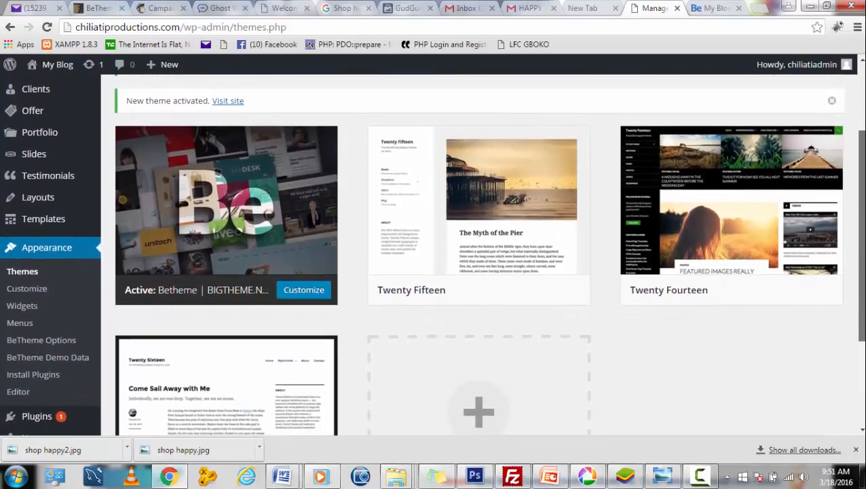
{"action": "scroll", "coordinate": [432, 258], "scroll_direction": "up", "scroll_amount": 2}
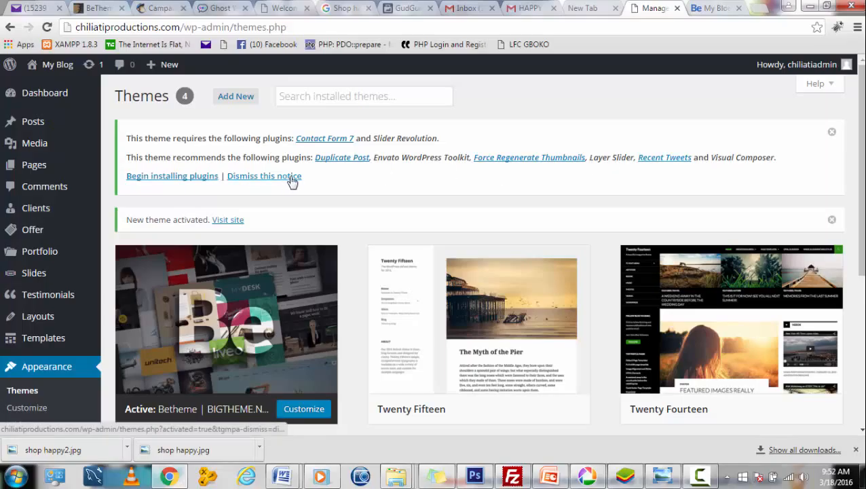
{"action": "left_click", "coordinate": [157, 177]}
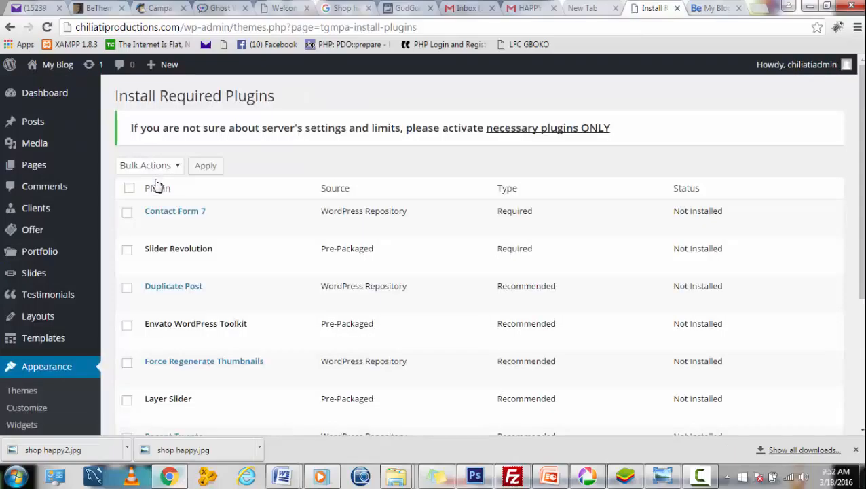
Install the pre-packaged Slider Revolution plugin from the list of required plugins.
{"action": "mouse_move", "coordinate": [276, 244]}
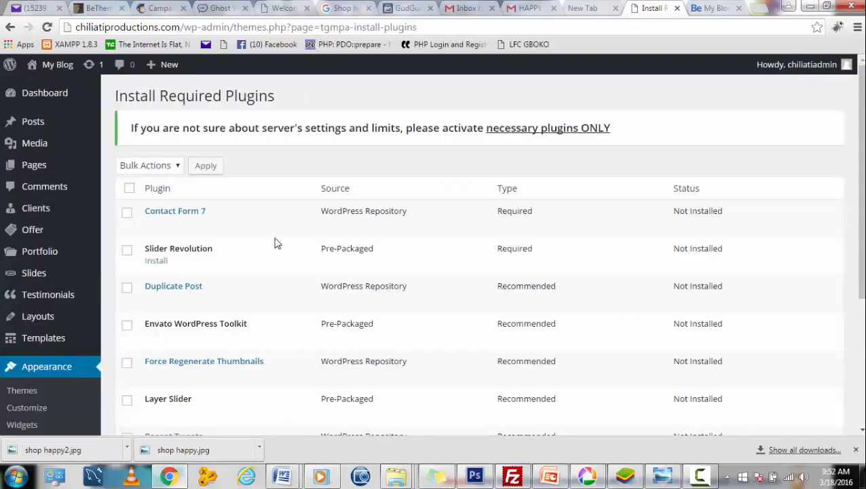
{"action": "left_click", "coordinate": [162, 263]}
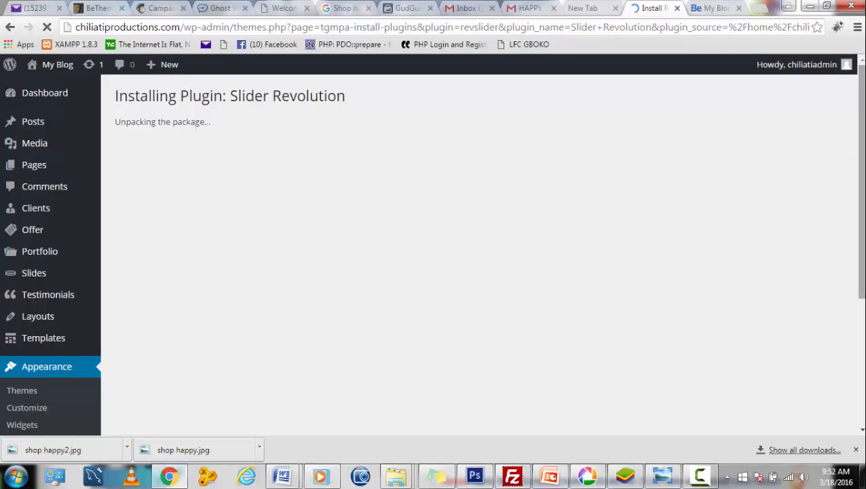
{"action": "left_click_drag", "start_coordinate": [862, 170], "coordinate": [862, 270]}
{"action": "scroll", "coordinate": [267, 167], "scroll_direction": "up", "scroll_amount": 1}
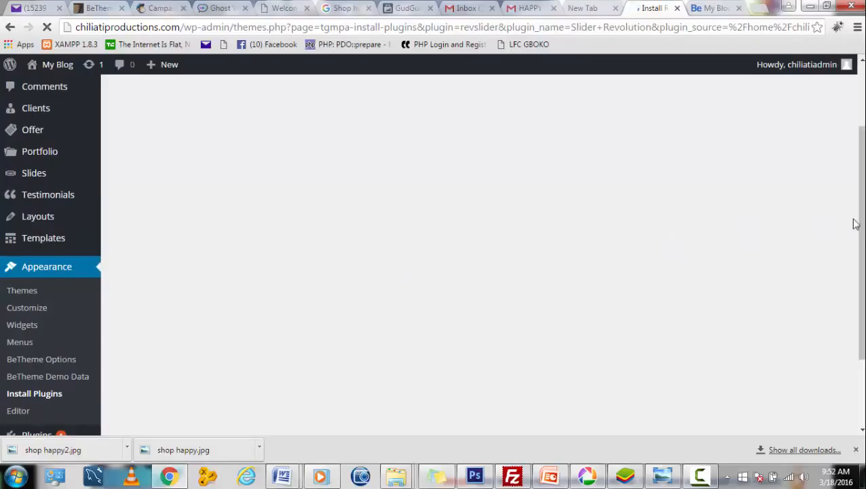
{"action": "scroll", "coordinate": [475, 177], "scroll_direction": "down", "scroll_amount": 2}
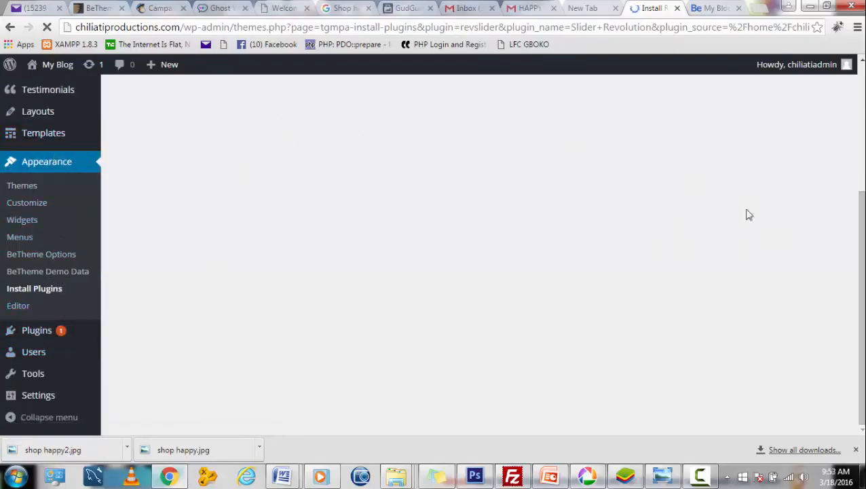
{"action": "scroll", "coordinate": [748, 215], "scroll_direction": "up", "scroll_amount": 2}
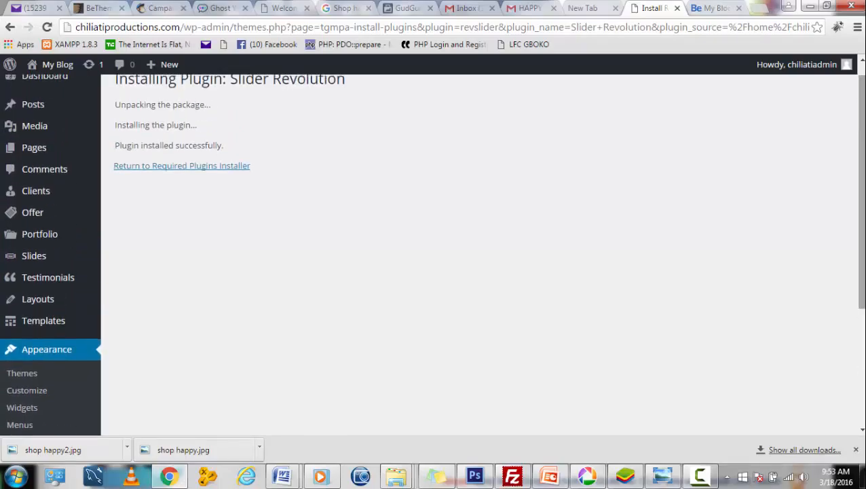
{"action": "left_click_drag", "start_coordinate": [861, 184], "coordinate": [862, 173]}
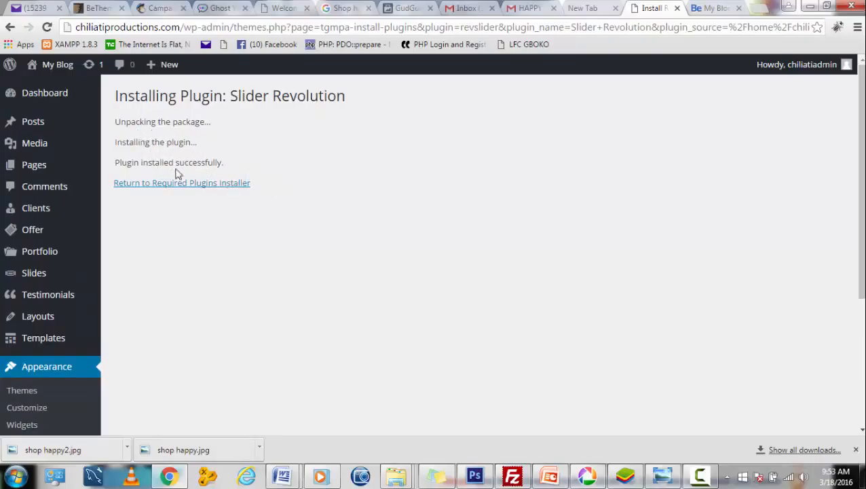
Return to the Required Plugins Installer and activate the Slider Revolution plugin.
{"action": "left_click", "coordinate": [202, 189]}
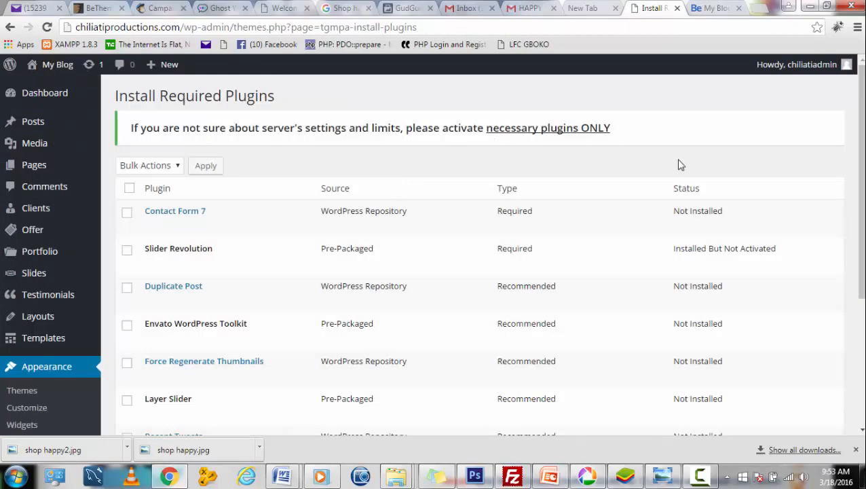
{"action": "scroll", "coordinate": [677, 164], "scroll_direction": "down", "scroll_amount": 2}
{"action": "scroll", "coordinate": [677, 164], "scroll_direction": "down", "scroll_amount": 1}
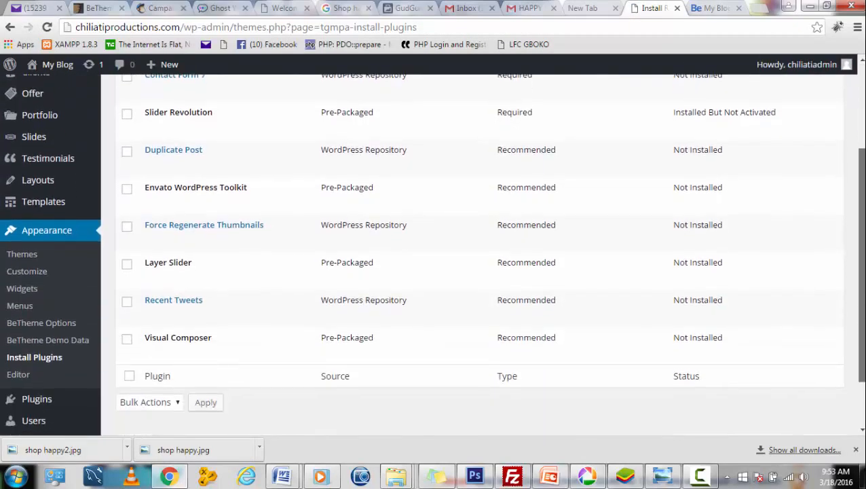
{"action": "scroll", "coordinate": [344, 180], "scroll_direction": "up", "scroll_amount": 1}
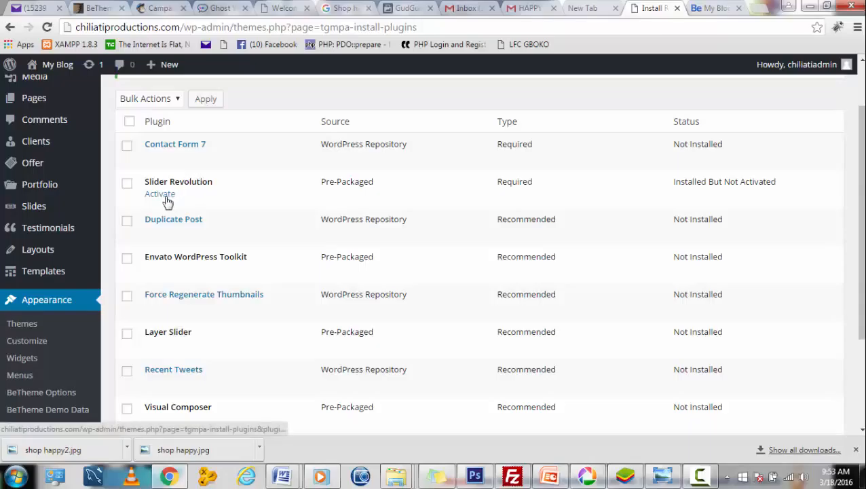
{"action": "left_click", "coordinate": [166, 196]}
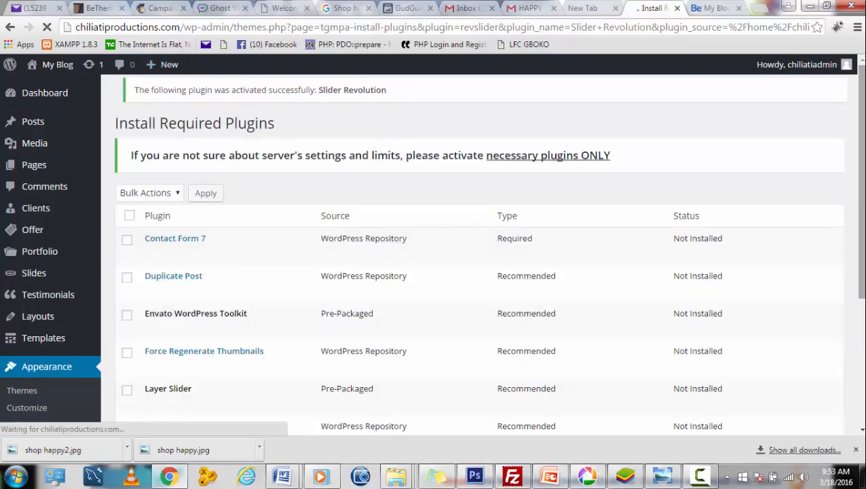
Review the remaining plugins in the installer list and go to the WordPress Dashboard.
{"action": "scroll", "coordinate": [475, 272], "scroll_direction": "down", "scroll_amount": 5}
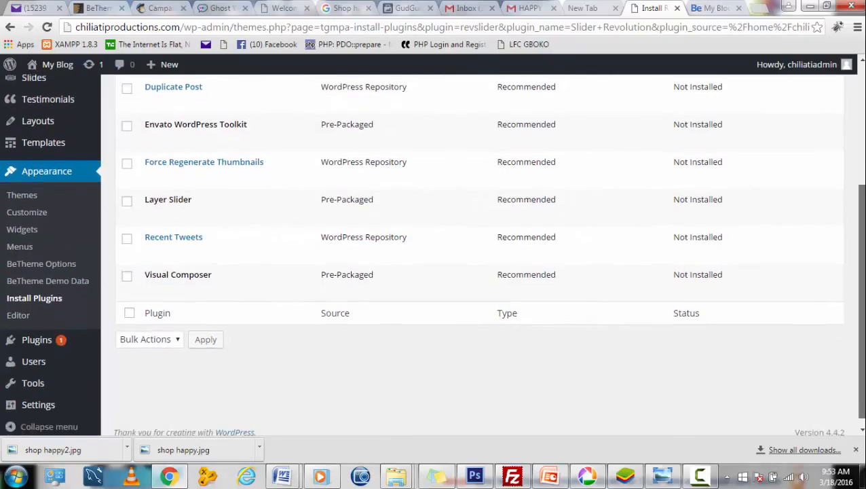
{"action": "scroll", "coordinate": [863, 178], "scroll_direction": "up", "scroll_amount": 1}
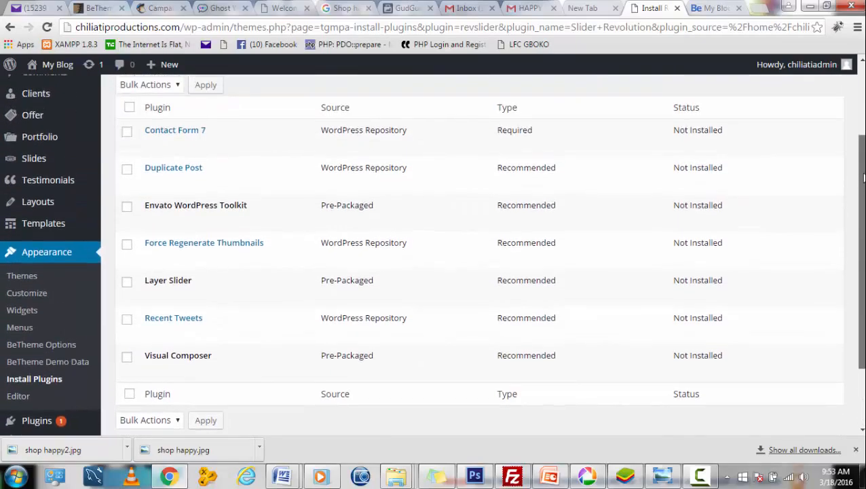
{"action": "scroll", "coordinate": [863, 178], "scroll_direction": "up", "scroll_amount": 1}
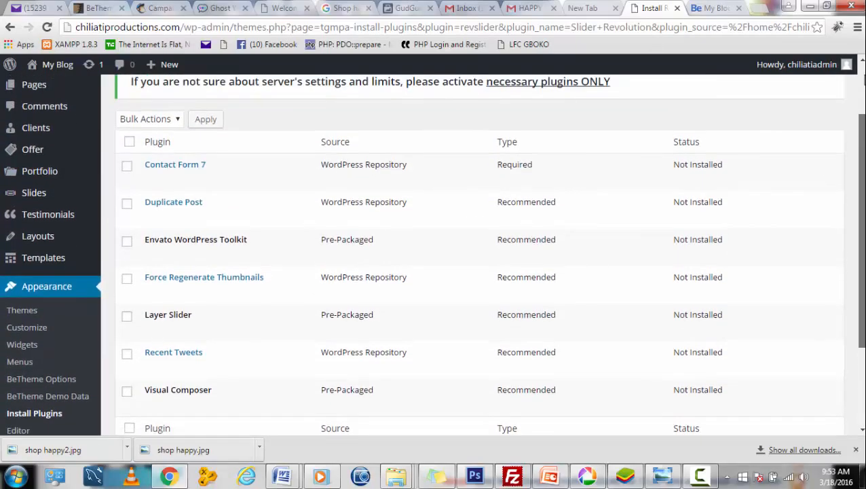
{"action": "scroll", "coordinate": [864, 178], "scroll_direction": "up", "scroll_amount": 1}
{"action": "left_click", "coordinate": [58, 102]}
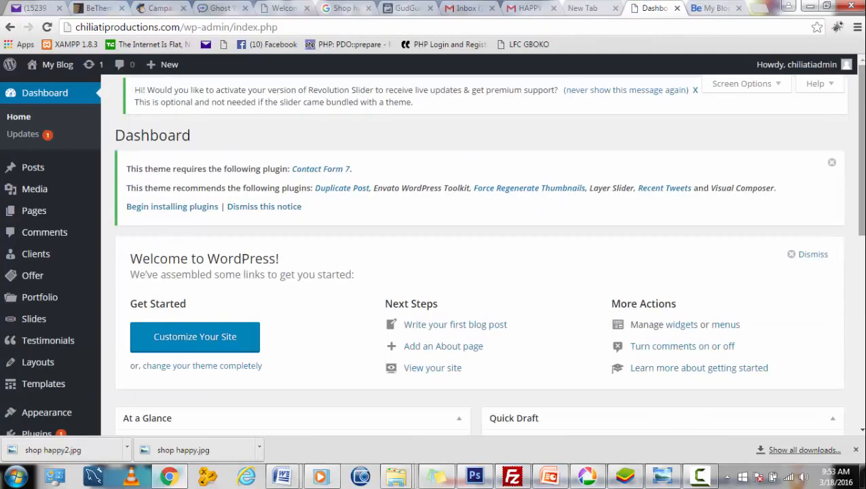
Look over the Dashboard and the admin navigation, including its Revolution Slider entry.
{"action": "scroll", "coordinate": [435, 251], "scroll_direction": "down", "scroll_amount": 6}
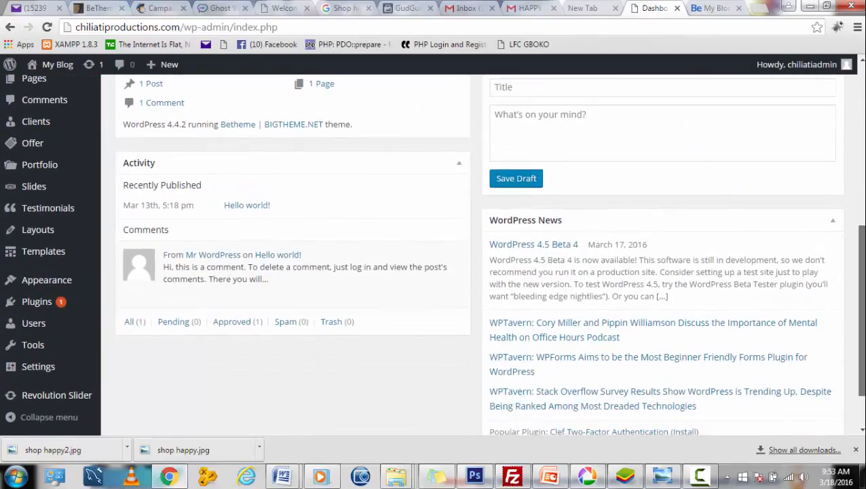
{"action": "scroll", "coordinate": [434, 252], "scroll_direction": "up", "scroll_amount": 4}
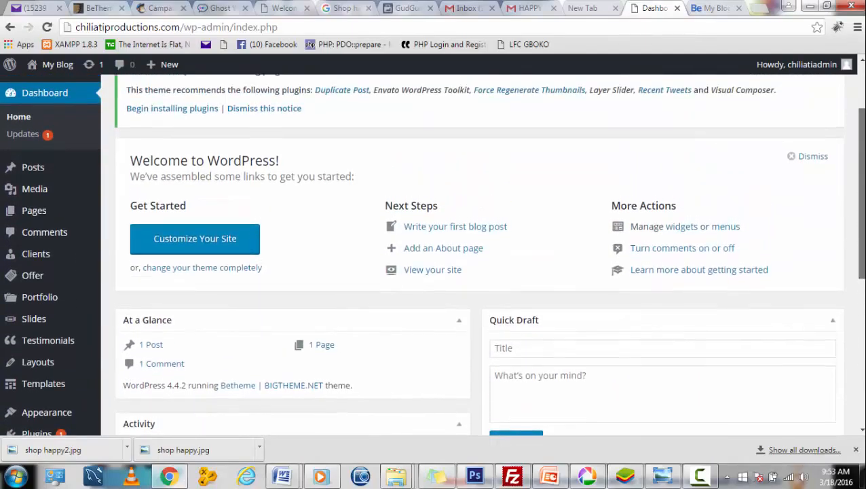
{"action": "scroll", "coordinate": [434, 251], "scroll_direction": "down", "scroll_amount": 5}
{"action": "scroll", "coordinate": [434, 252], "scroll_direction": "up", "scroll_amount": 7}
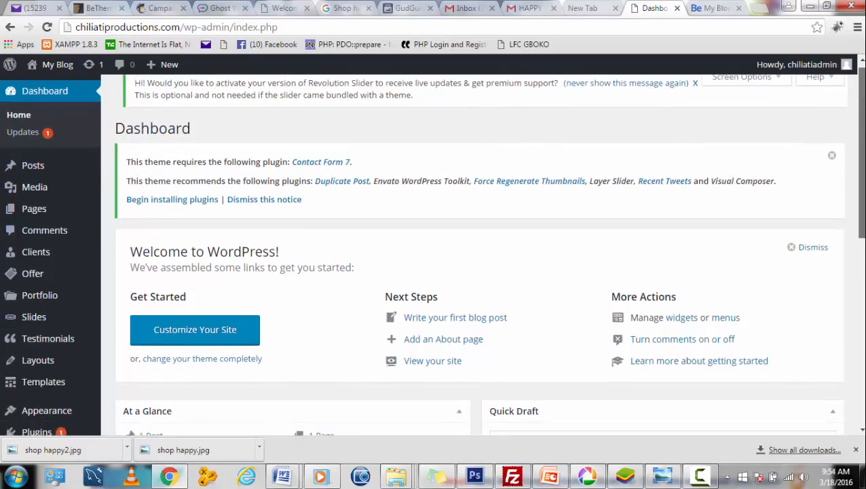
{"action": "scroll", "coordinate": [662, 128], "scroll_direction": "down", "scroll_amount": 3}
{"action": "scroll", "coordinate": [489, 255], "scroll_direction": "down", "scroll_amount": 3}
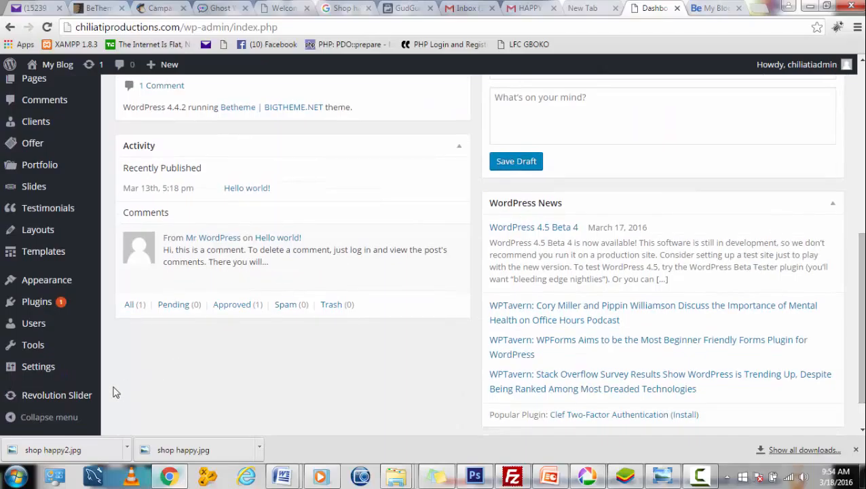
{"action": "mouse_move", "coordinate": [73, 399]}
{"action": "scroll", "coordinate": [859, 319], "scroll_direction": "up", "scroll_amount": 3}
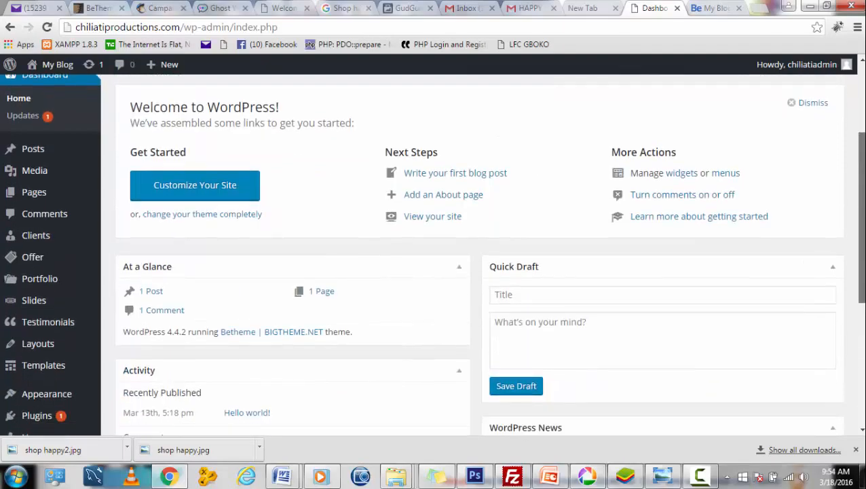
{"action": "scroll", "coordinate": [479, 271], "scroll_direction": "down", "scroll_amount": 4}
{"action": "mouse_move", "coordinate": [699, 484]}
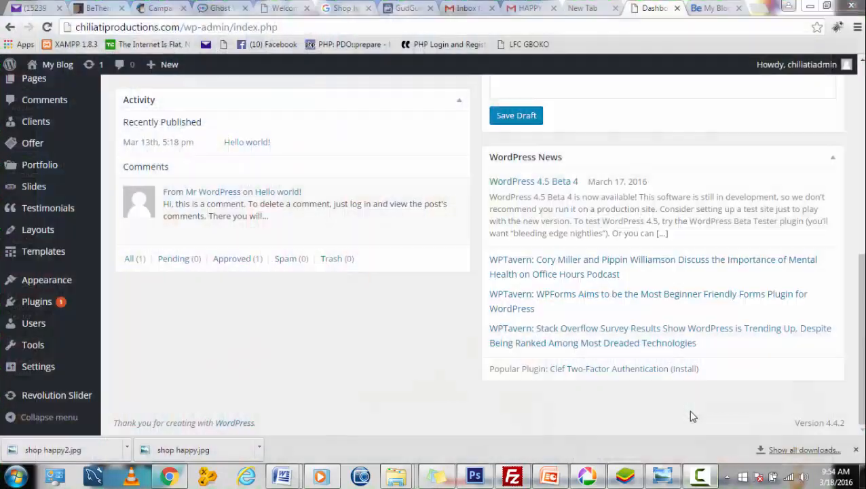
{"action": "left_click", "coordinate": [691, 411]}
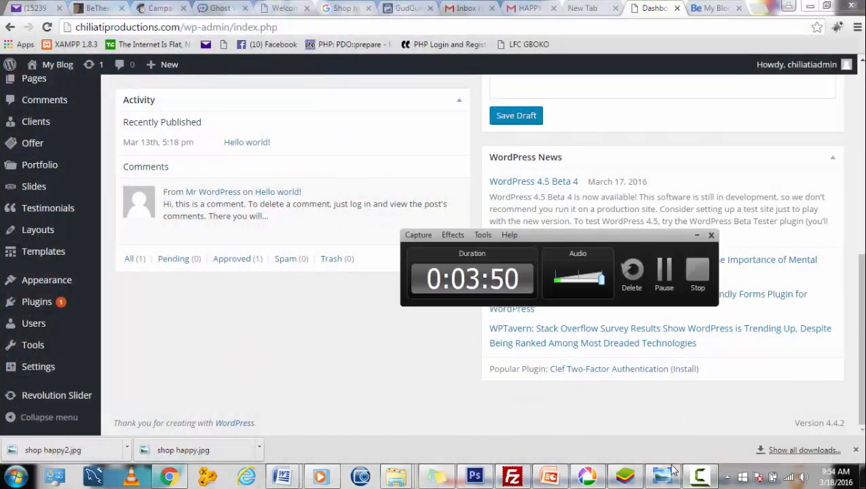